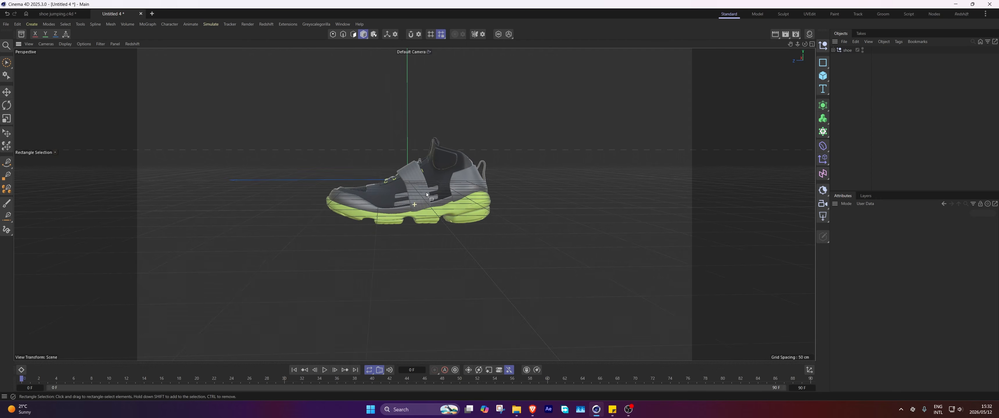
left_click_drag(402, 213, 399, 206, "alt")
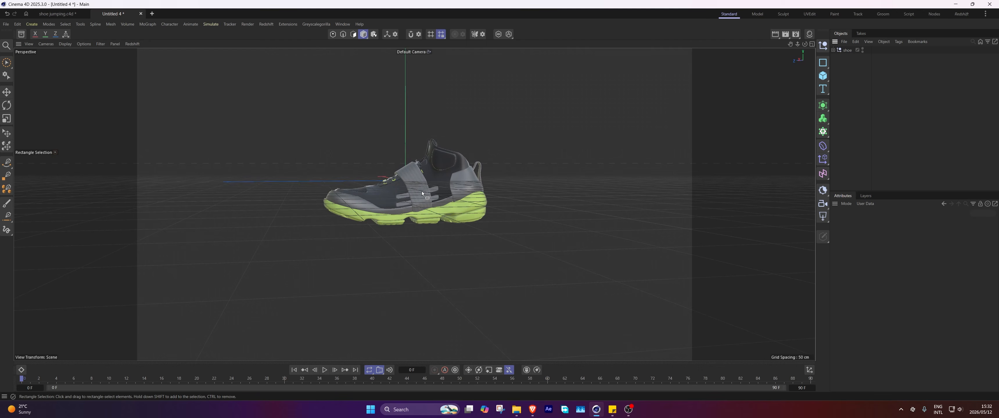
left_click_drag(421, 191, 423, 184, "alt")
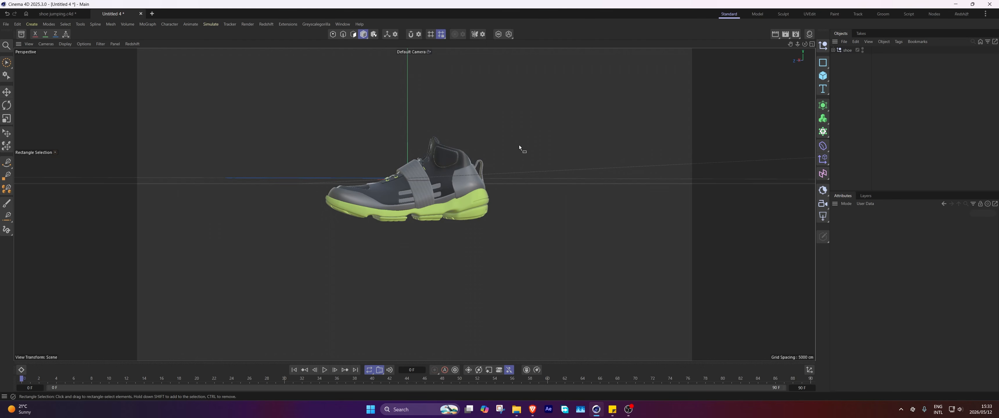
left_click_drag(505, 65, 409, 264)
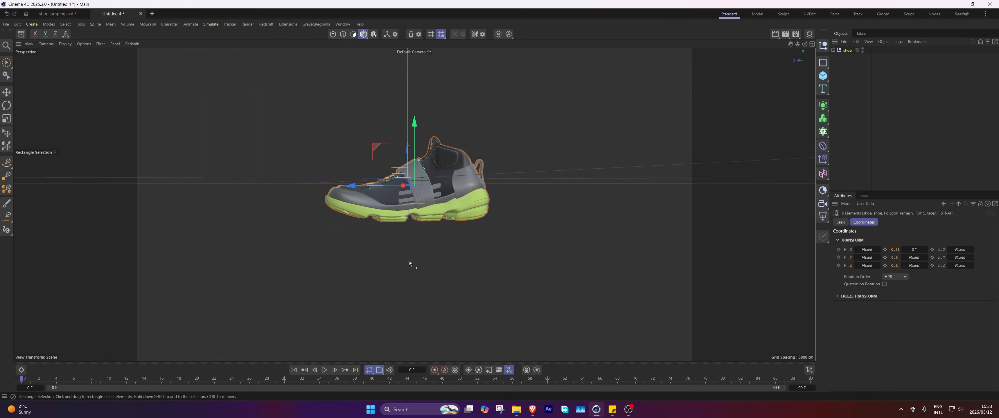
left_click(475, 241)
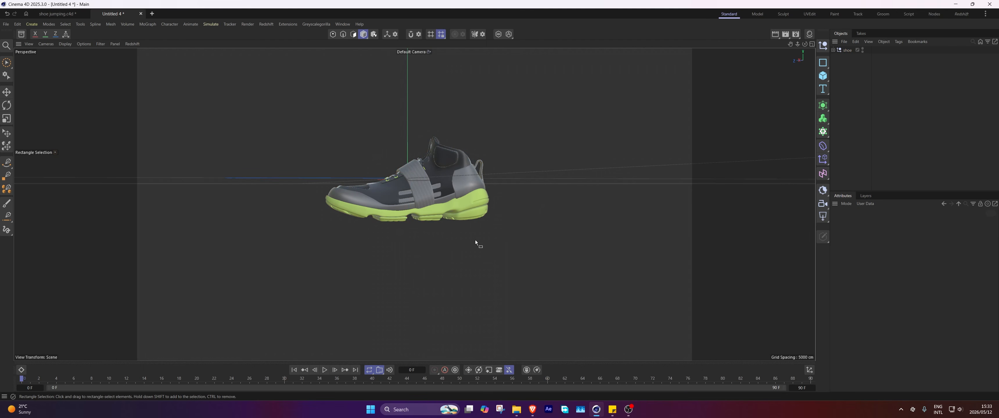
left_click(478, 163)
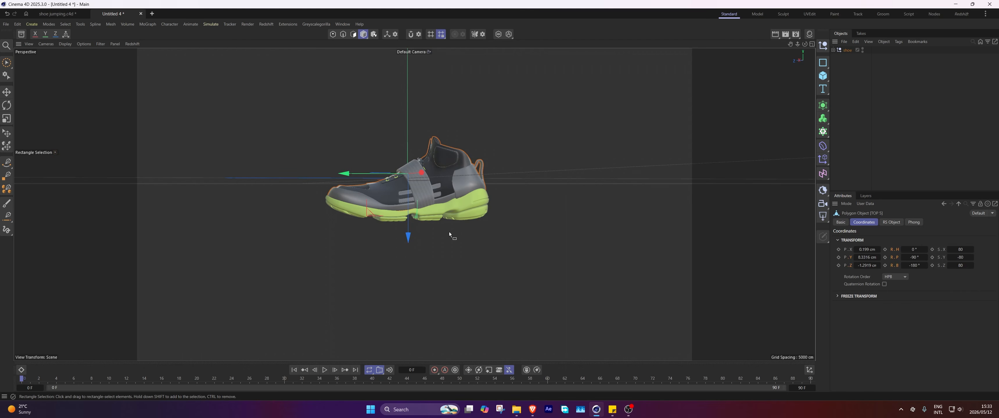
left_click_drag(503, 125, 594, 191)
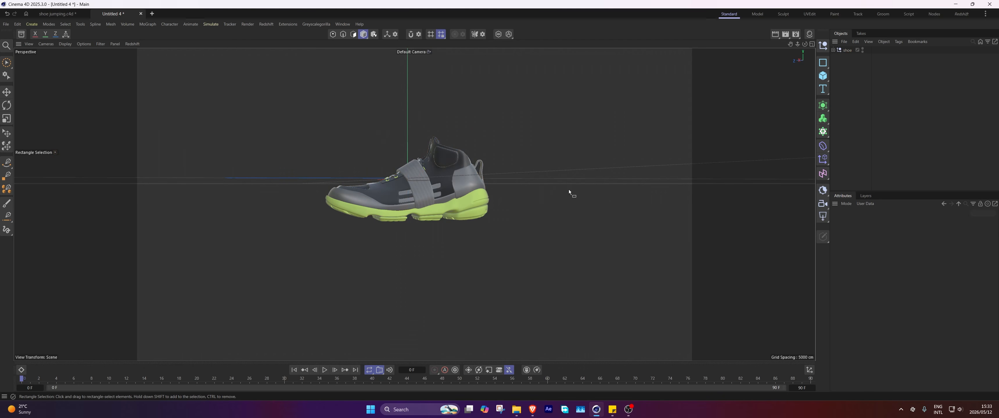
- Group the shoe object under a new parent null and rename that null "animation"
left_click(848, 50)
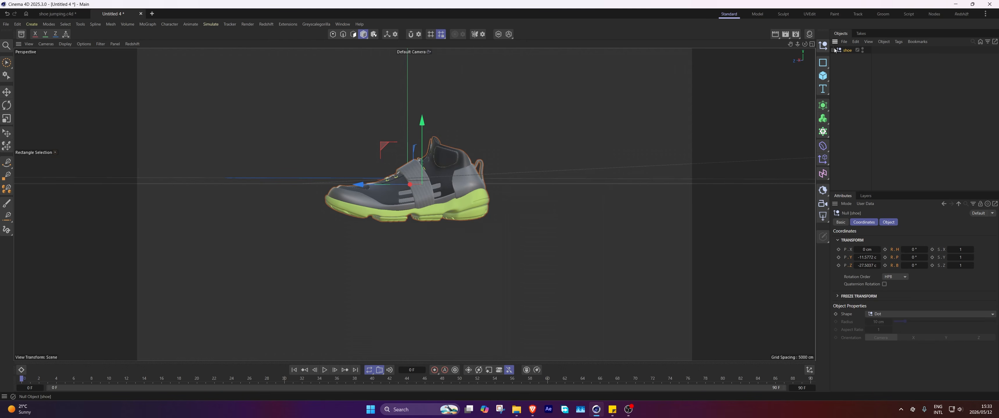
key("alt+g")
left_click(743, 63)
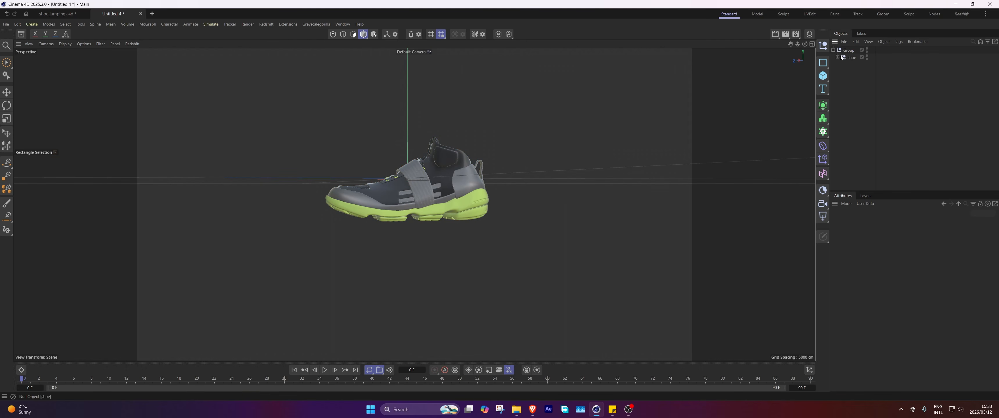
left_click(851, 50)
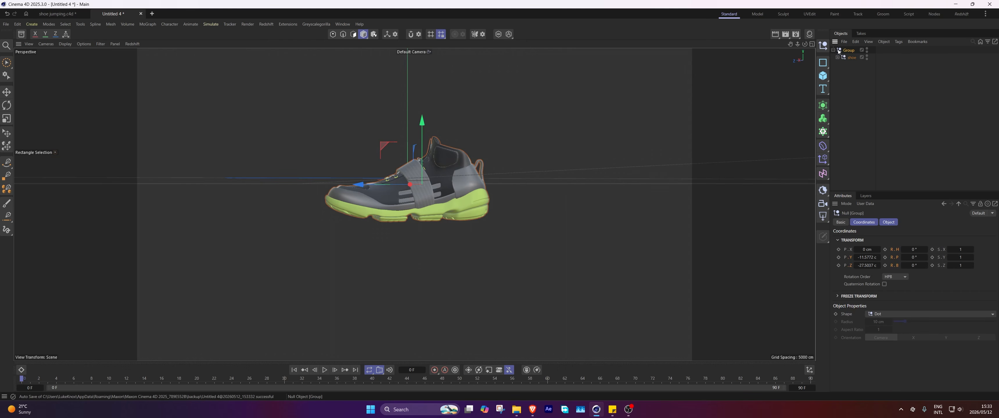
double_click(849, 51)
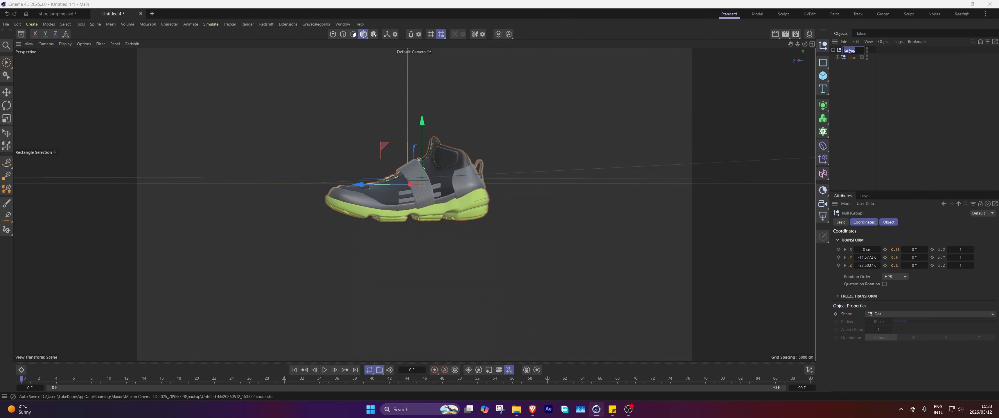
type("animation")
key("Return")
left_click(832, 50)
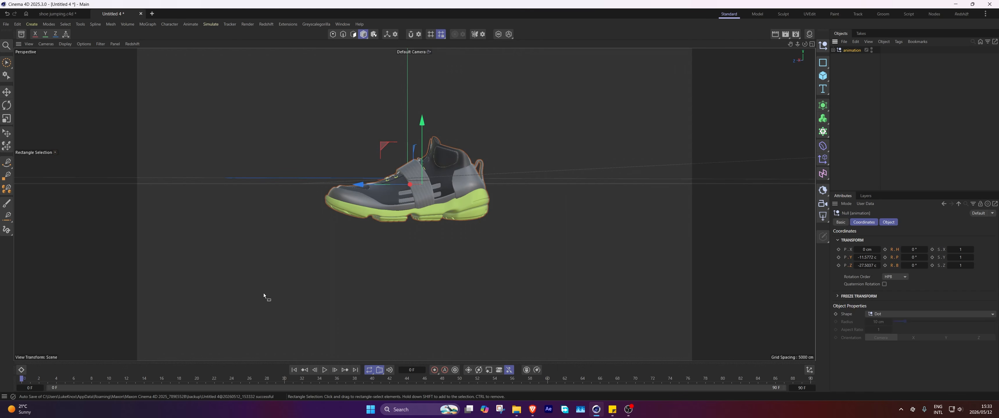
- Raise the animation null to a Y position of about 164.7 cm and keyframe that Y position at frame 0
middle_click_drag(424, 174, 424, 200, "alt")
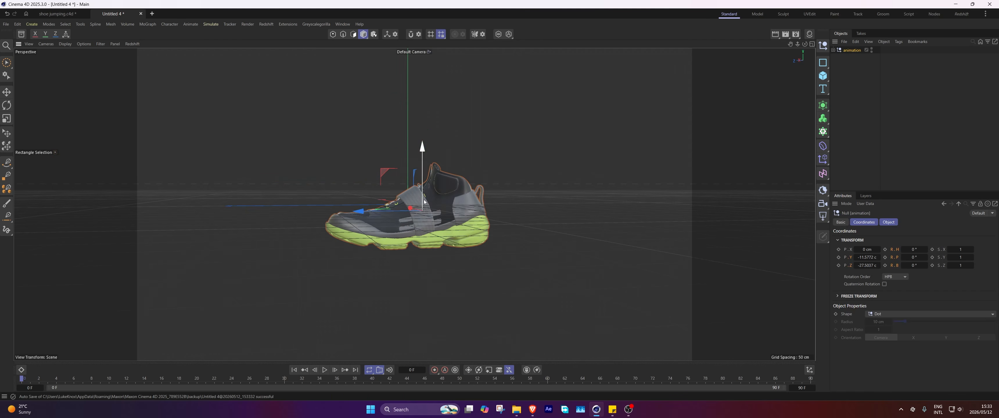
left_click_drag(424, 201, 433, 109)
key("r")
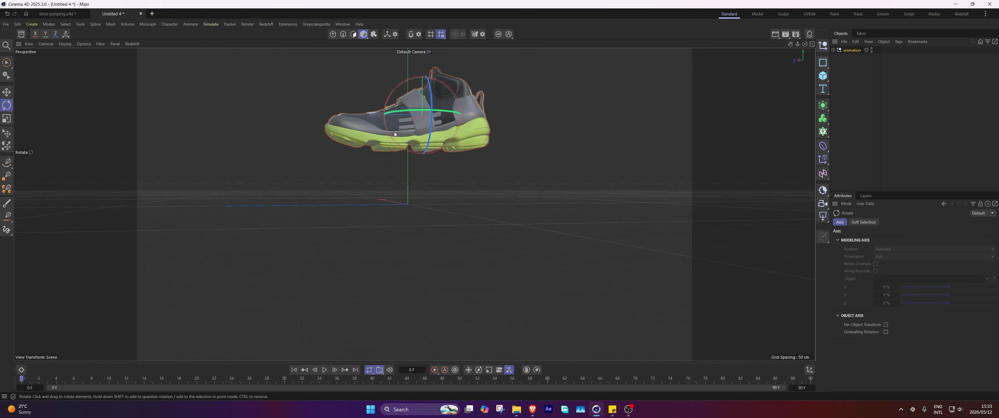
left_click_drag(394, 132, 383, 111)
left_click(848, 50)
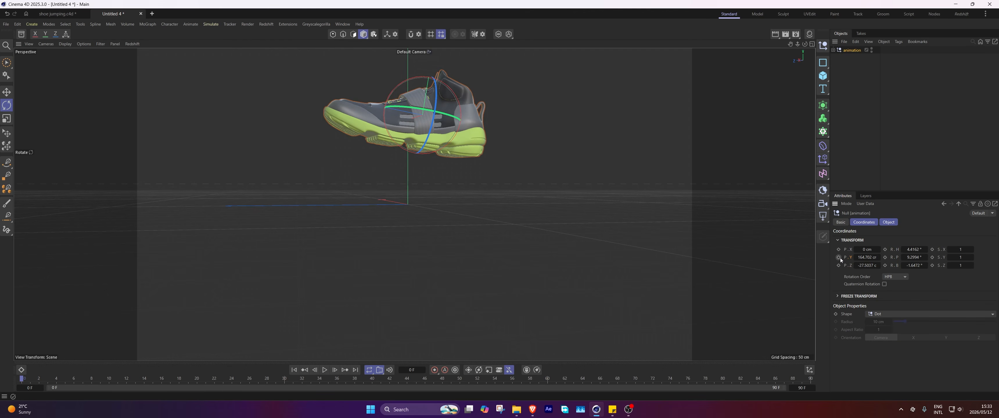
left_click(838, 257)
- Reset the animation null's heading and pitch rotation to 0°
left_click(914, 257)
type("0")
key("Return")
left_click(914, 250)
type("0")
left_click(852, 84)
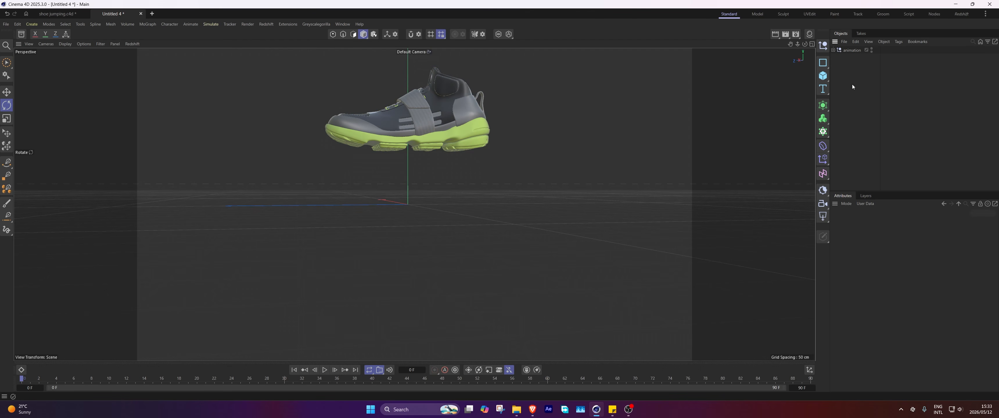
- Extend the timeline's end to 120 frames with the animation null selected
left_click(849, 50)
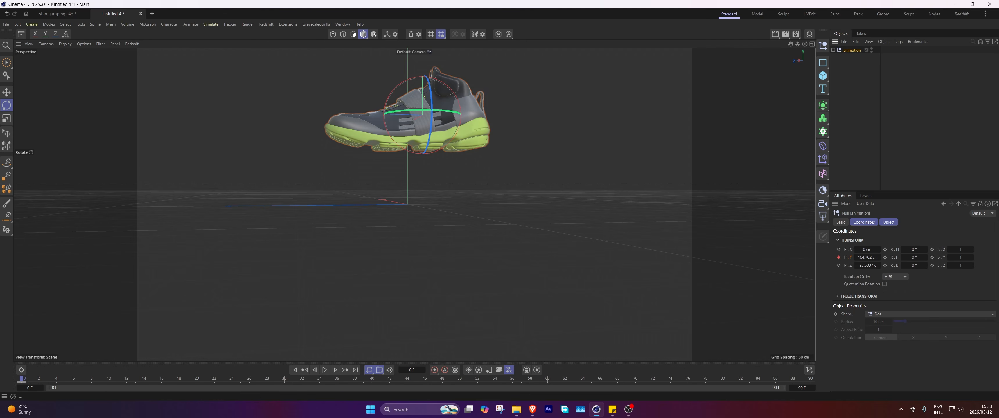
double_click(801, 388)
type("120")
key("Return")
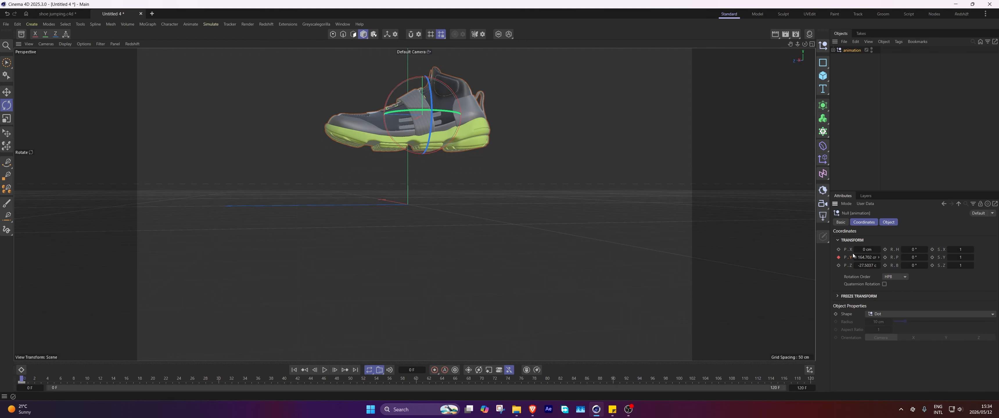
- At frame 20, lower the shoe to a Y position of about -90.8 cm and keyframe it
left_click(153, 379)
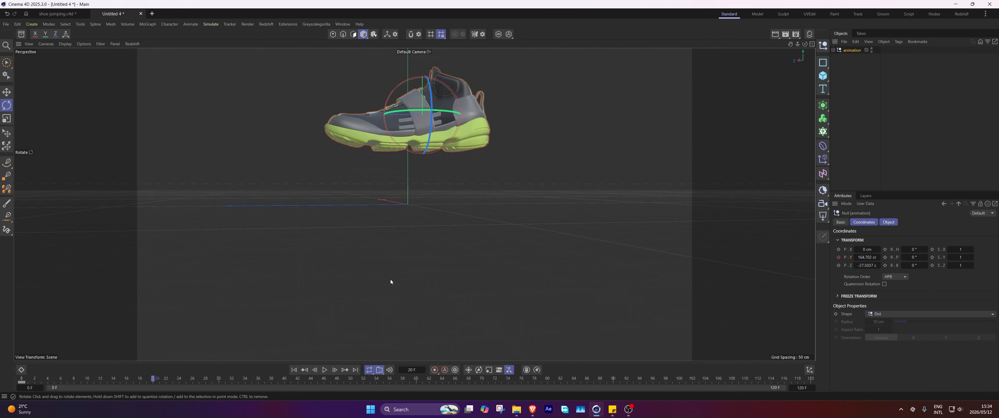
key("e")
left_click_drag(424, 89, 422, 229)
left_click(850, 51)
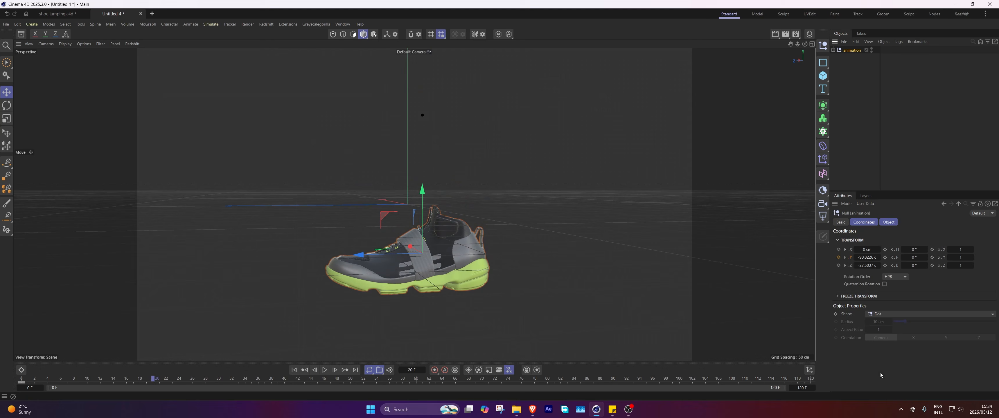
left_click(839, 258)
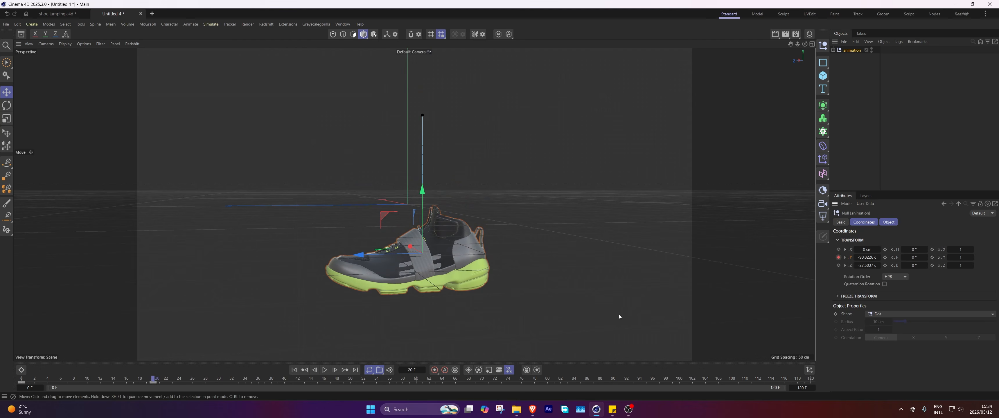
- Keyframe the shoe slightly lower at about -111.5 cm in Y on frame 32, and copy the frame 0 key to frame 44
left_click(234, 380)
left_click_drag(421, 217, 421, 226)
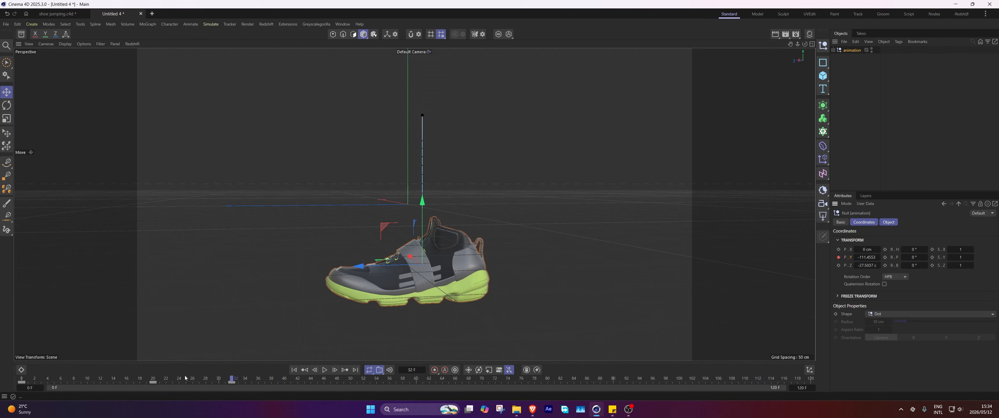
left_click(20, 382)
left_click_drag(22, 383, 200, 391)
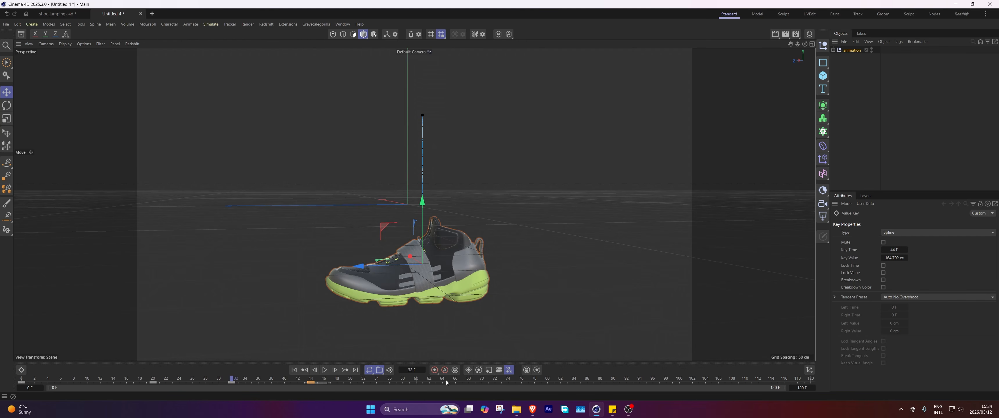
- Open the F-curve of the animation null's Y position
left_click(852, 51)
right_click(848, 259)
mouse_move(868, 256)
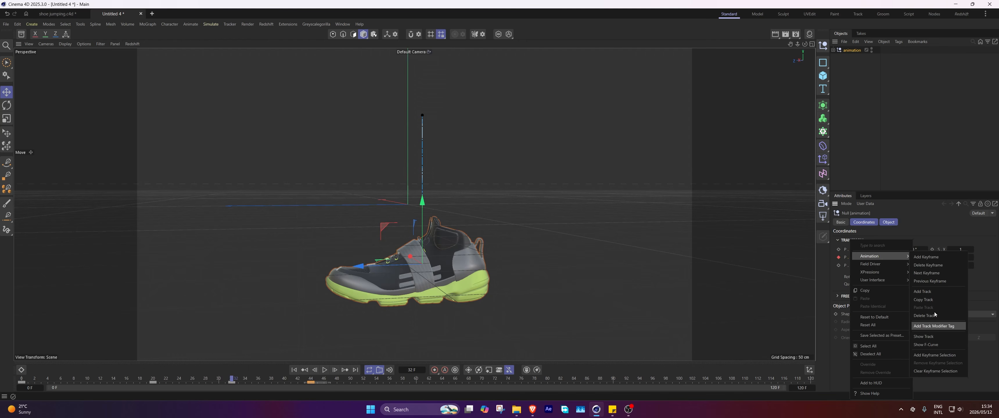
left_click(925, 345)
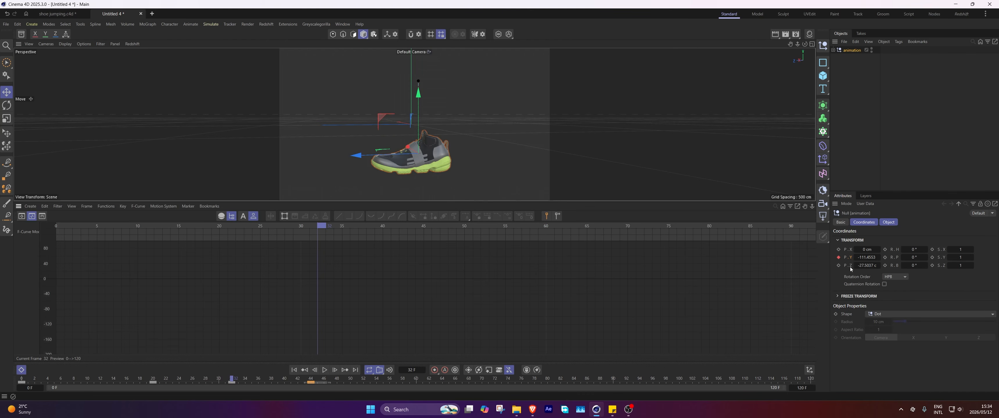
right_click(850, 269)
left_click(921, 345)
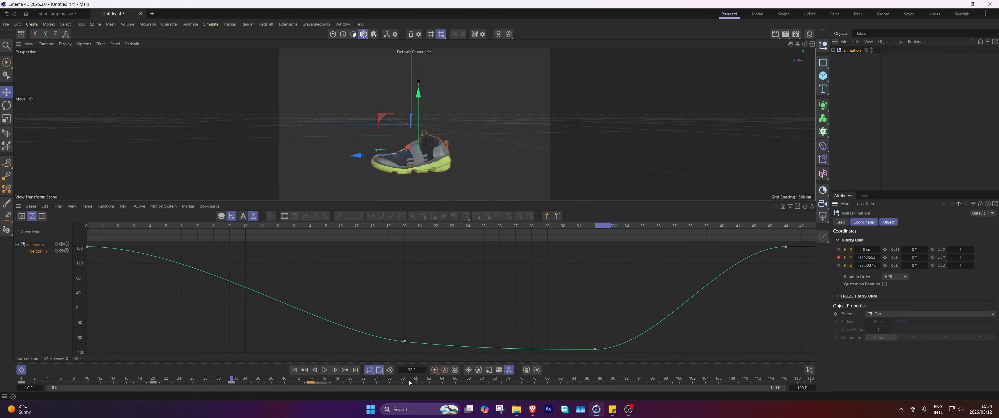
- Play the shoe's bounce from the first frame and stop it to check the motion
left_click(293, 369)
left_click(325, 370)
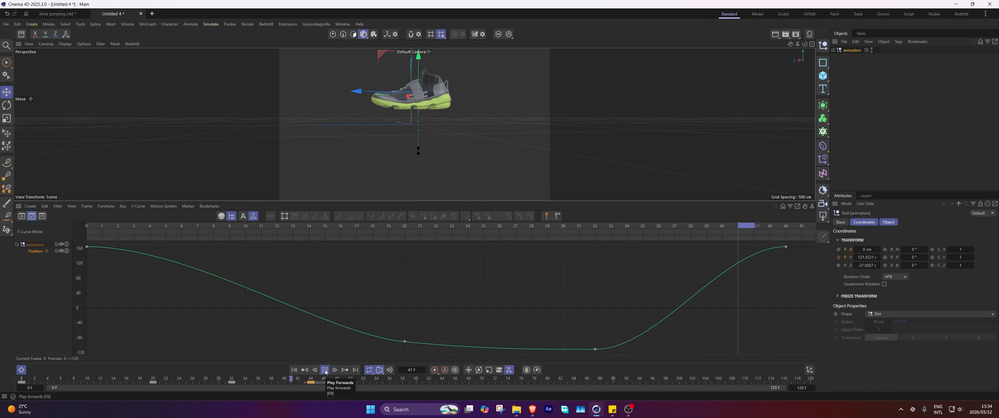
left_click(325, 369)
- Duplicate the four Y position keys to frames 60, 80, 92 and 104, and copy the frame 0 key to frame 120
left_click_drag(327, 381, 442, 381)
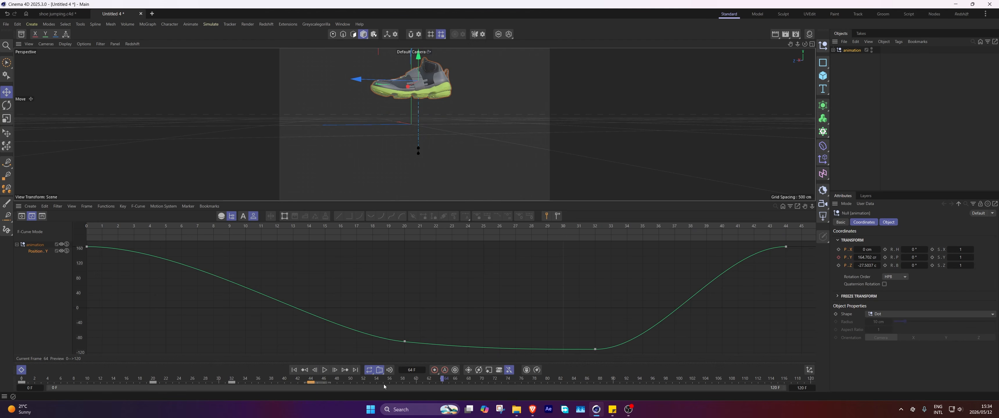
key("ctrl+v")
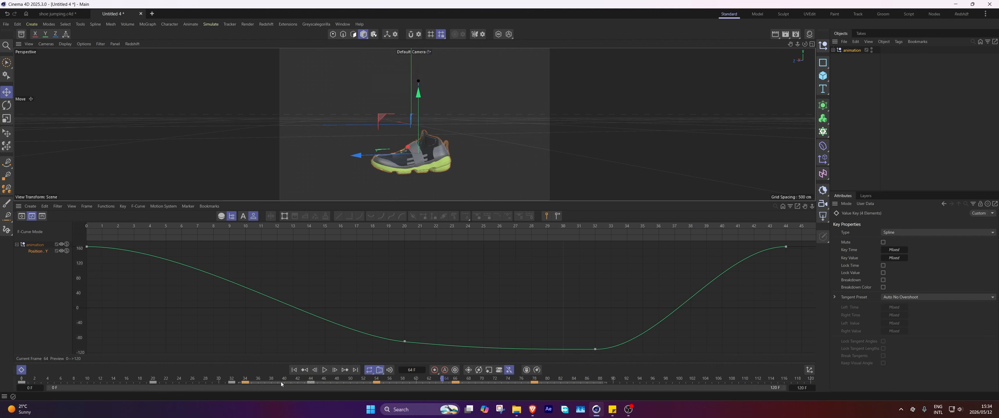
left_click_drag(383, 385, 810, 388)
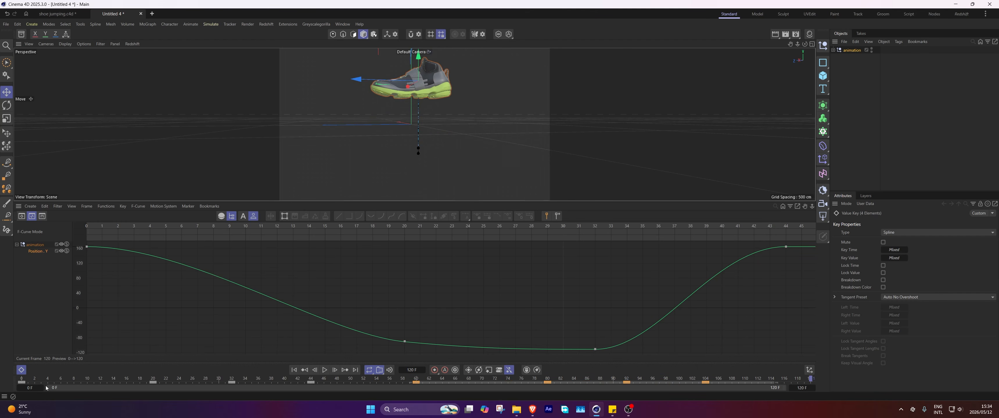
left_click(21, 382)
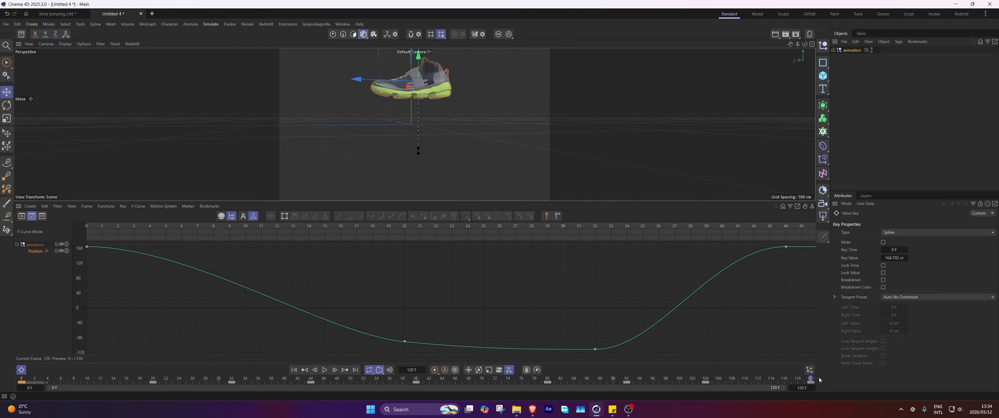
- Inspect the whole Y position curve up to frame 120 and play the repeated bounce from frame 0
key("h")
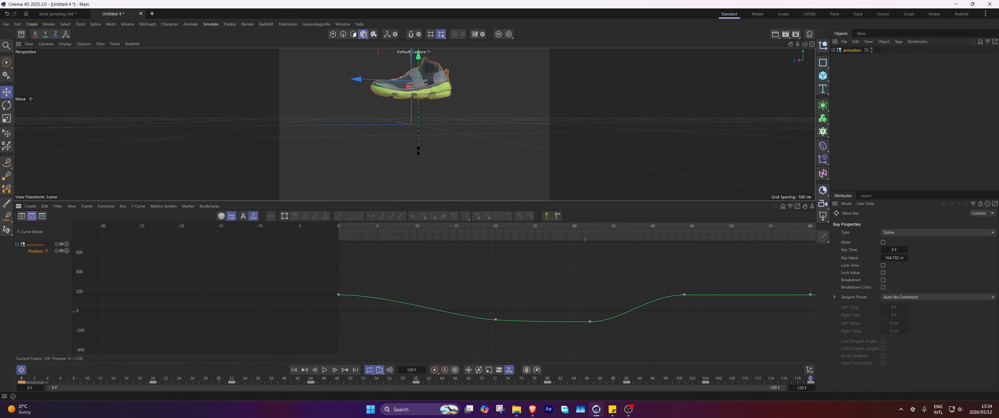
middle_click_drag(587, 306, 354, 301, "alt")
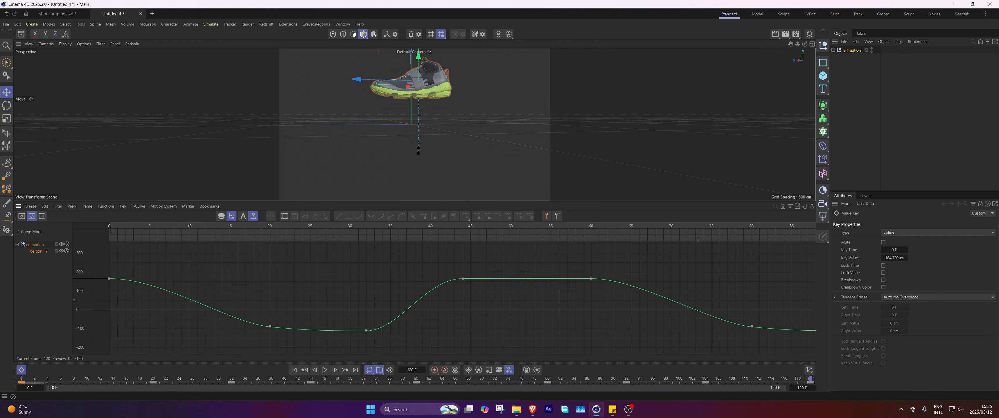
right_click_drag(731, 295, 615, 296, "alt")
middle_click_drag(732, 295, 539, 293, "alt")
left_click(294, 370)
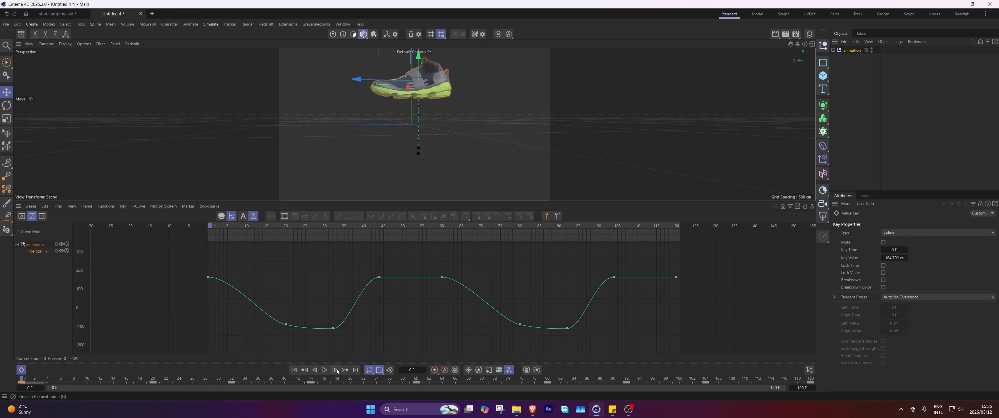
left_click(325, 369)
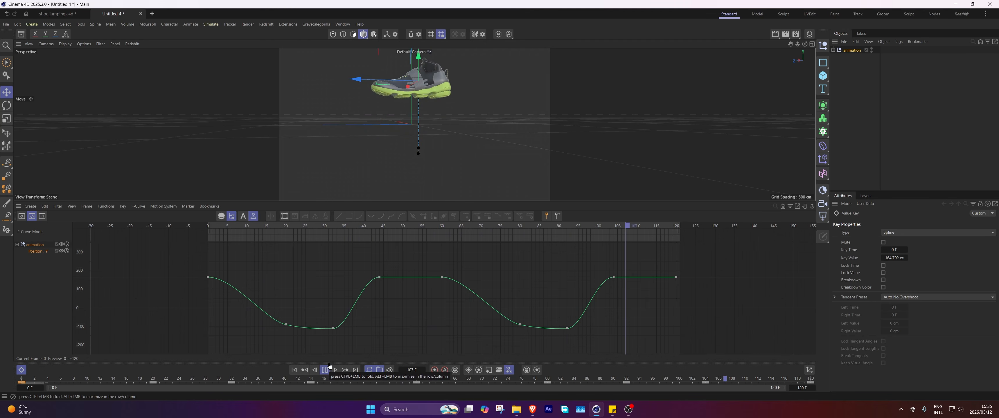
left_click(325, 370)
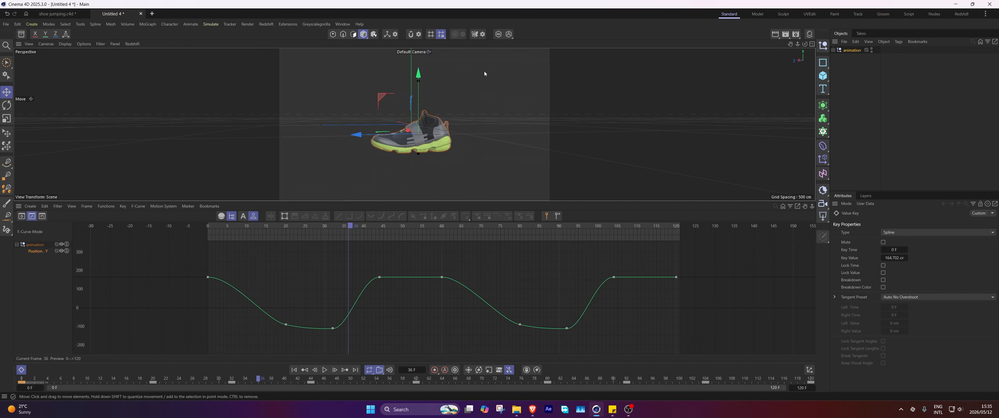
- Lengthen the frame 0 key's tangent and tilt the tangents of the frame 20 and 32 keys to round the Y curve's first dip
left_click_drag(157, 266, 247, 311)
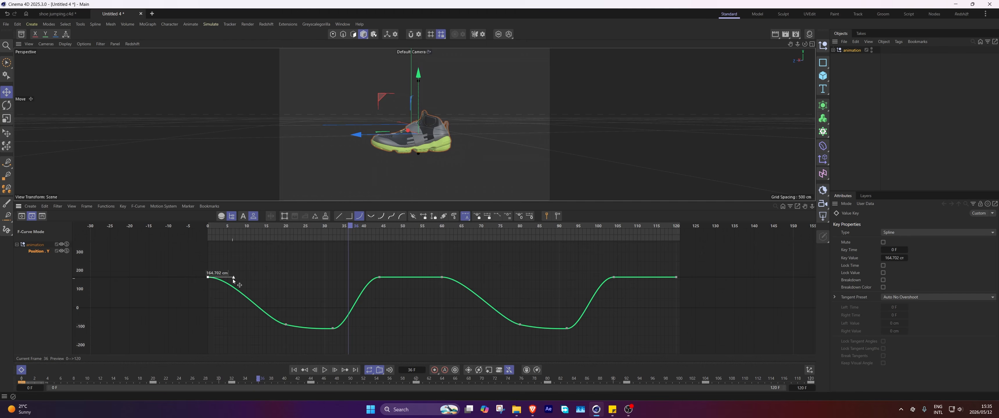
left_click_drag(233, 278, 280, 280)
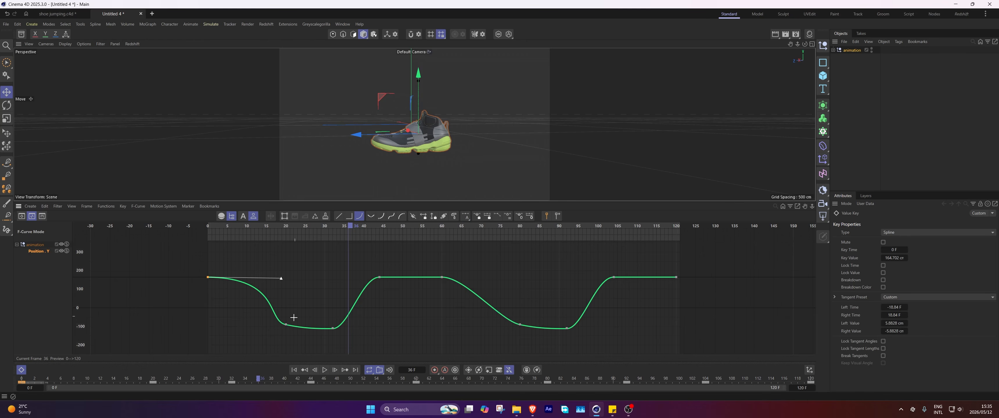
left_click(285, 324)
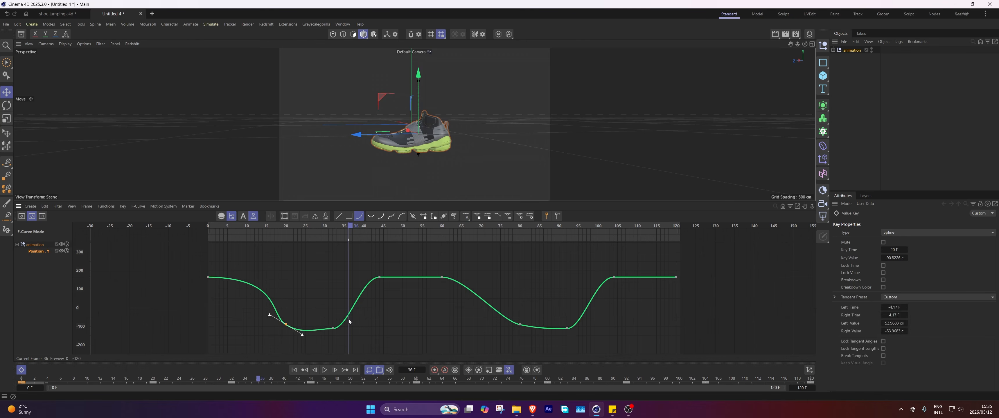
left_click(333, 328)
left_click_drag(347, 327, 348, 326)
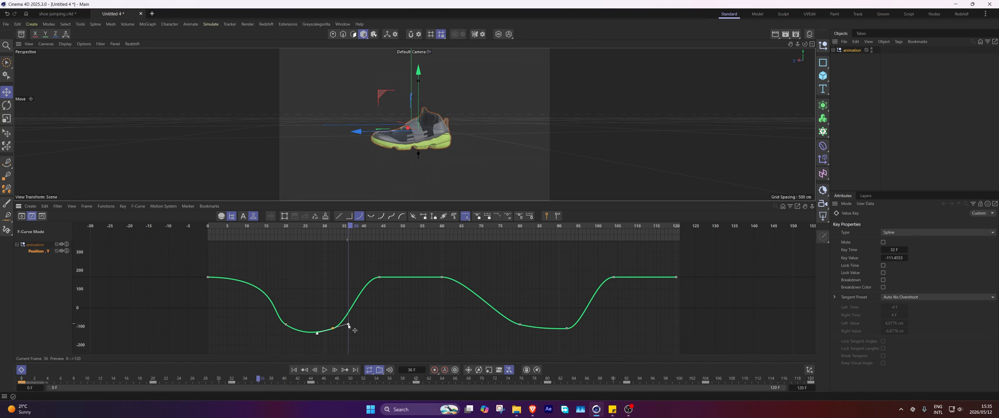
- Move the frame 44 key to about frame 42 at a lower value and slope the frame 60 key's tangent downwards to round the first peak
left_click(379, 277)
left_click_drag(380, 277, 354, 304)
left_click(441, 278)
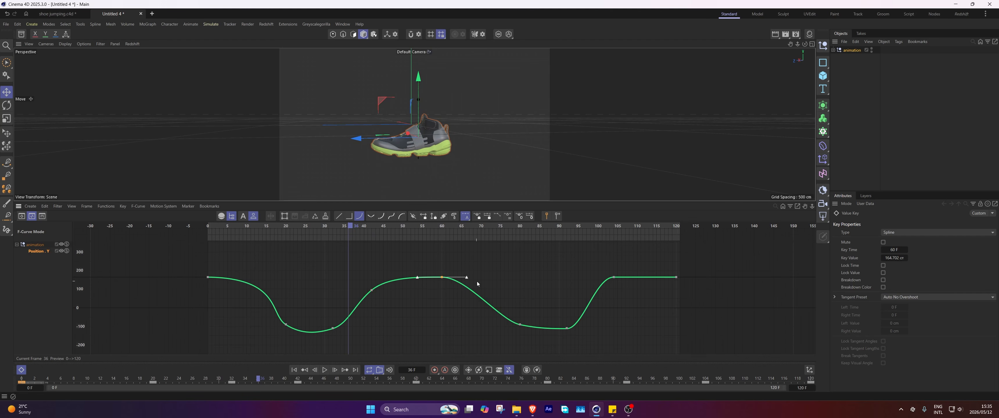
left_click_drag(465, 278, 464, 286)
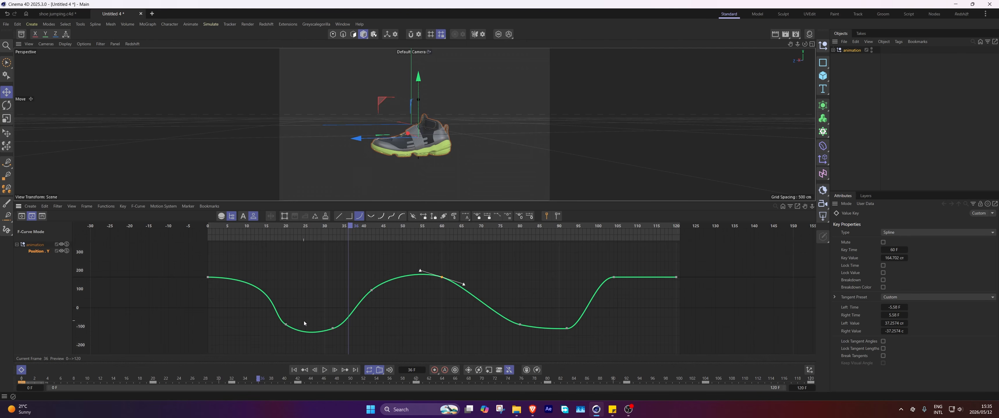
- Shorten the tangents of the frame 20 and frame 0 keys and play the jump from the first frame
left_click(306, 332)
left_click_drag(301, 336, 295, 335)
left_click(209, 277)
left_click_drag(278, 277, 263, 278)
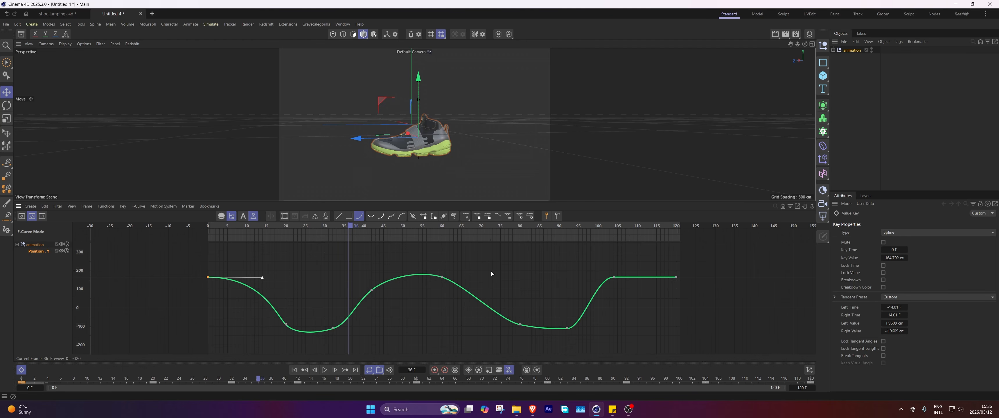
left_click(294, 370)
left_click(325, 370)
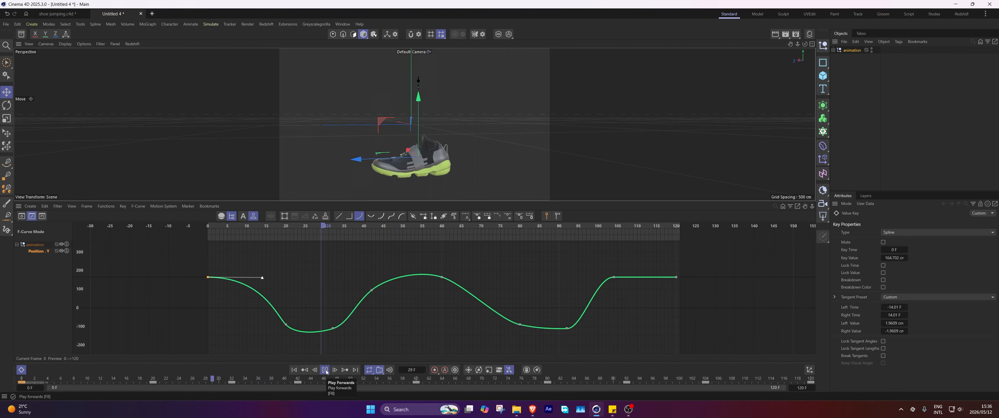
left_click(325, 370)
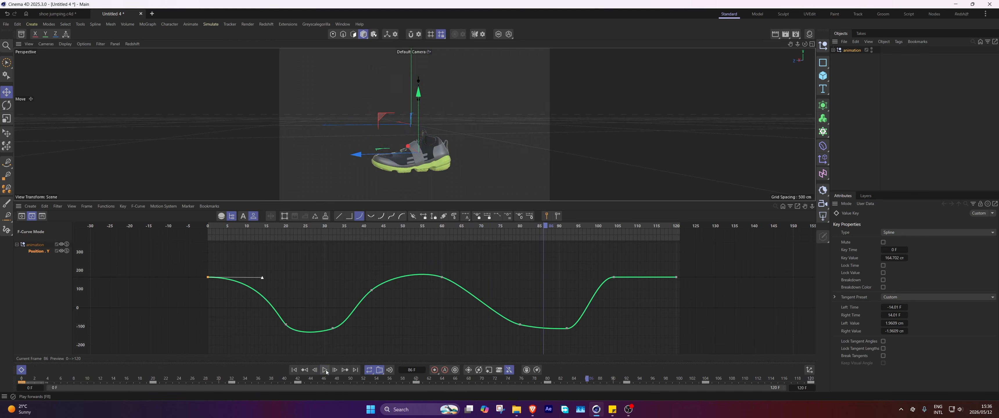
- Break the frame 60 key's tangents, extend only its right tangent to about 13 frames, and play the motion
left_click_drag(528, 317, 509, 331)
left_click_drag(453, 270, 424, 295)
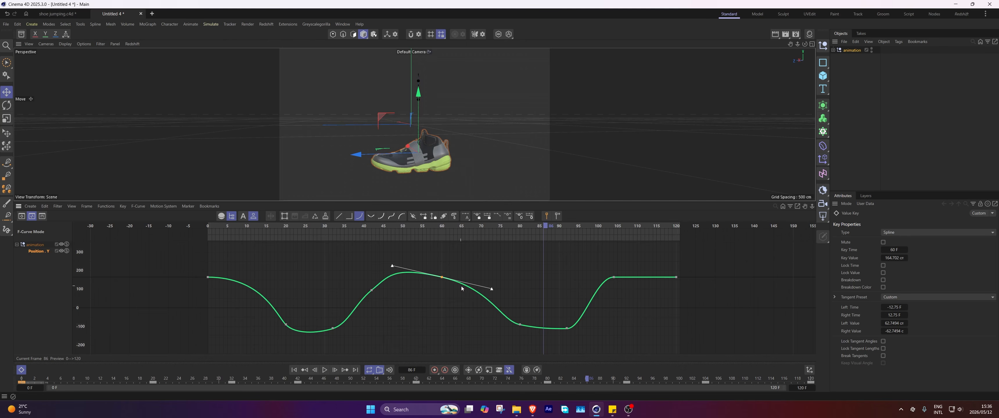
left_click_drag(461, 289, 466, 293)
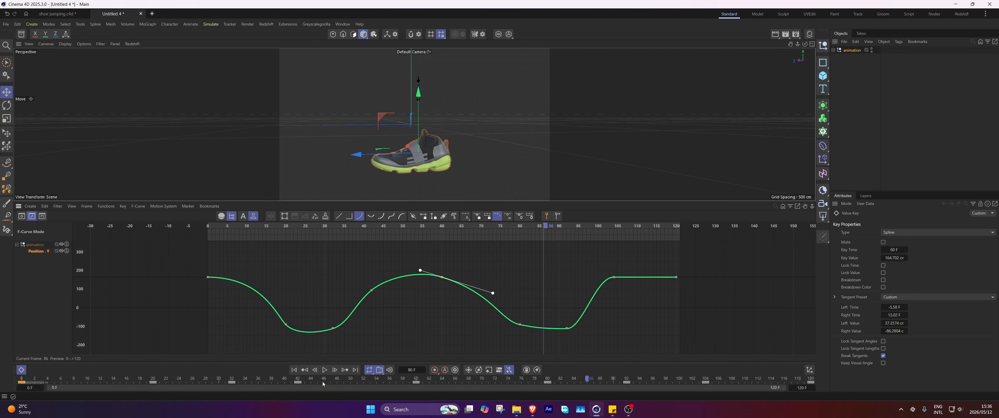
left_click(326, 370)
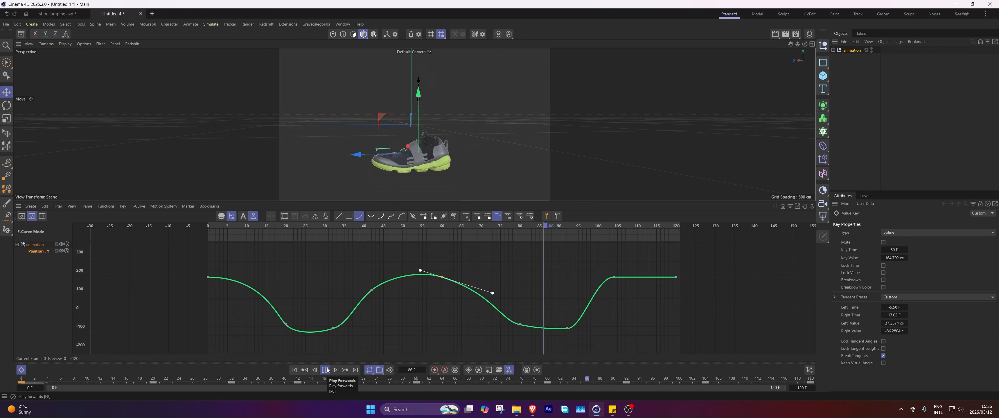
left_click(326, 370)
- Tilt the tangents of the frame 80 and 92 keys and move the frame 104 key to frame 103 at a lower value
left_click(520, 324)
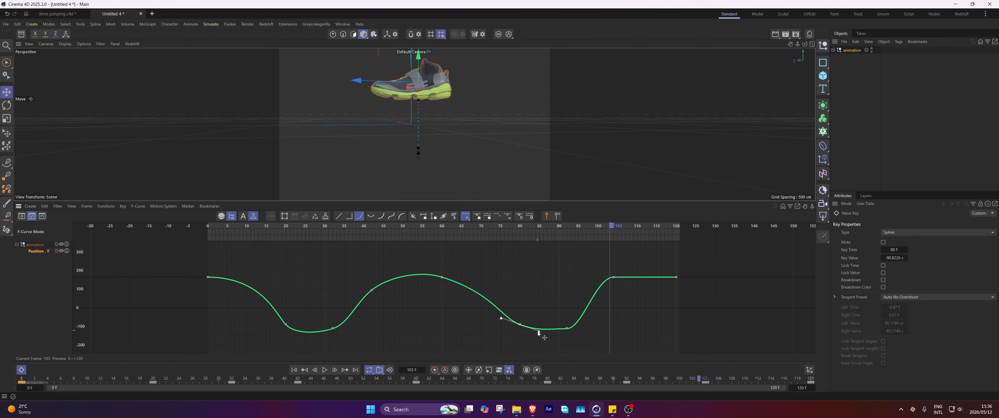
left_click(567, 328)
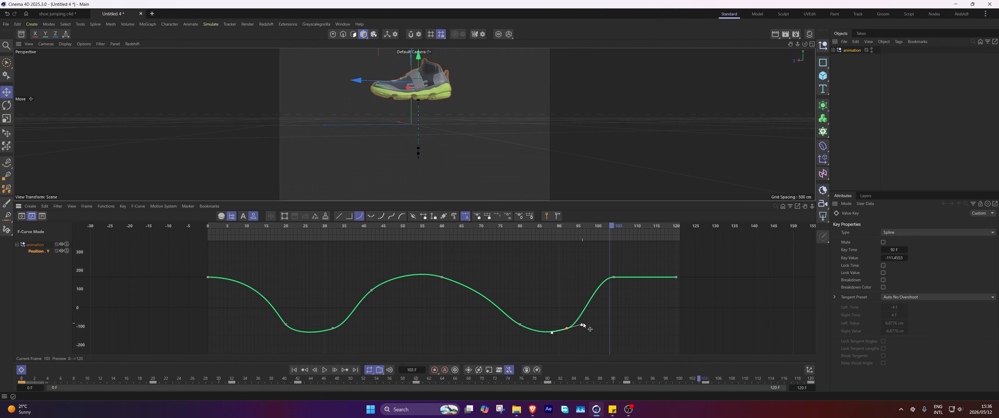
left_click(614, 277)
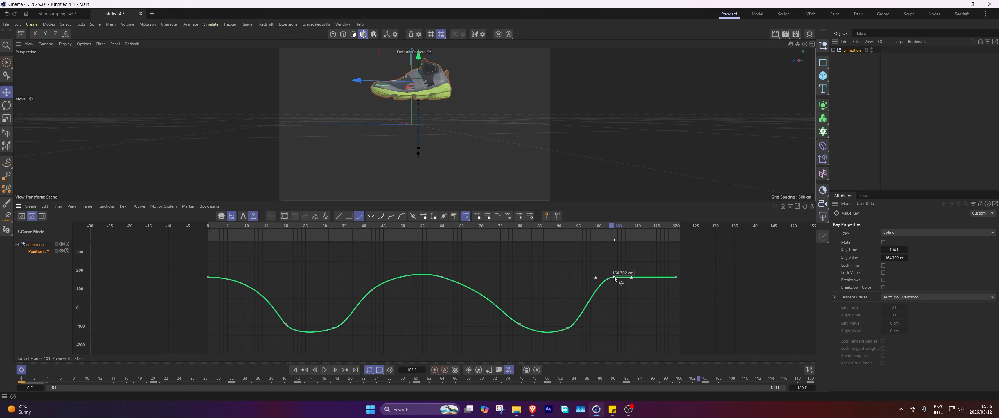
left_click_drag(615, 279, 609, 287)
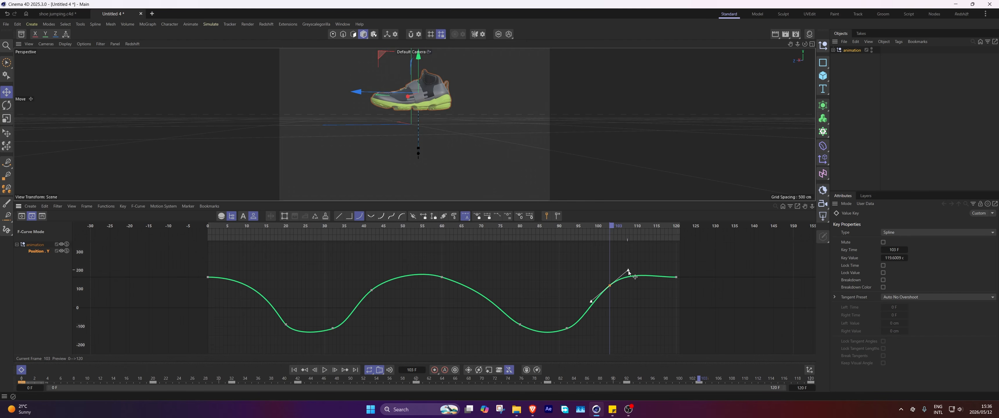
- Raise the frame 120 key's left tangent slightly to smooth the loop end, and play the animation from the start
left_click(675, 277)
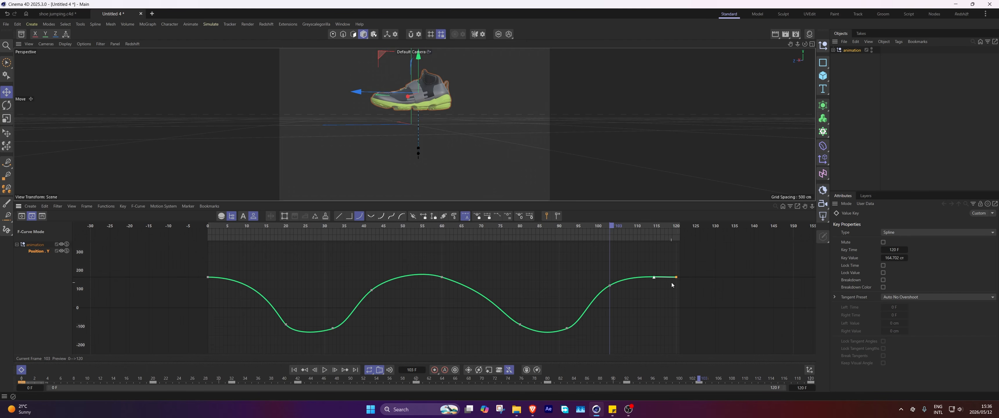
left_click_drag(654, 280, 654, 281)
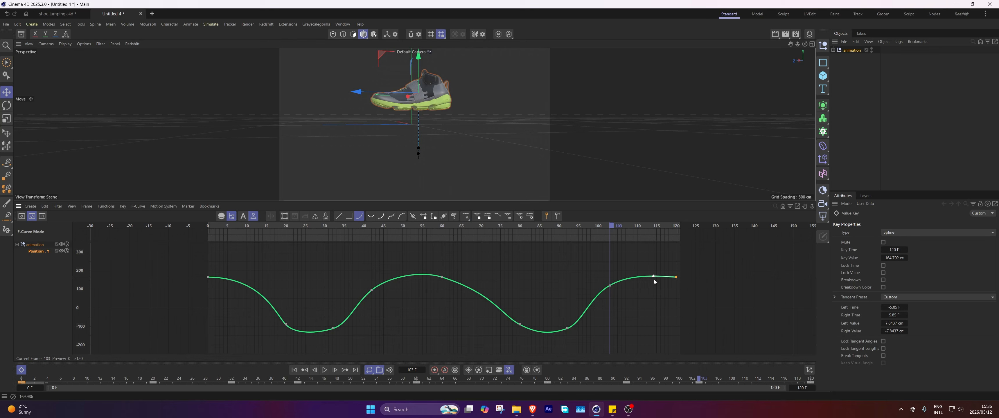
left_click(294, 370)
left_click(324, 370)
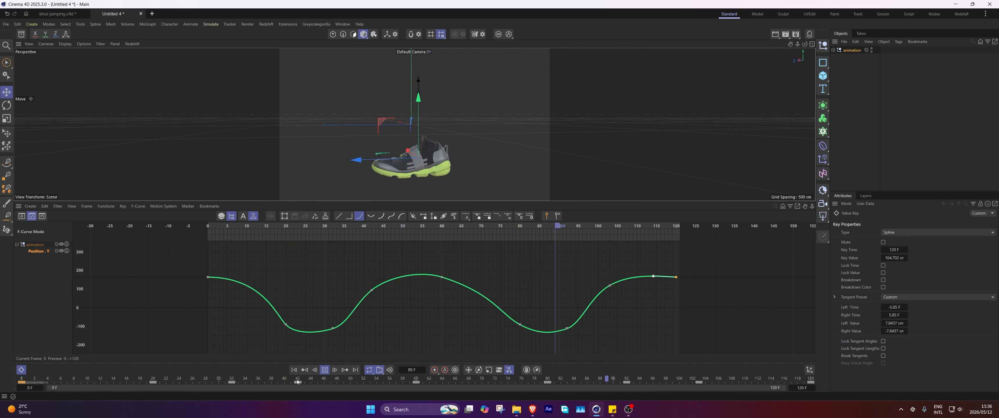
left_click(325, 370)
- Flatten both tangents of the frame 60 key to soften the middle peak and play the loop
left_click_drag(412, 265, 491, 291)
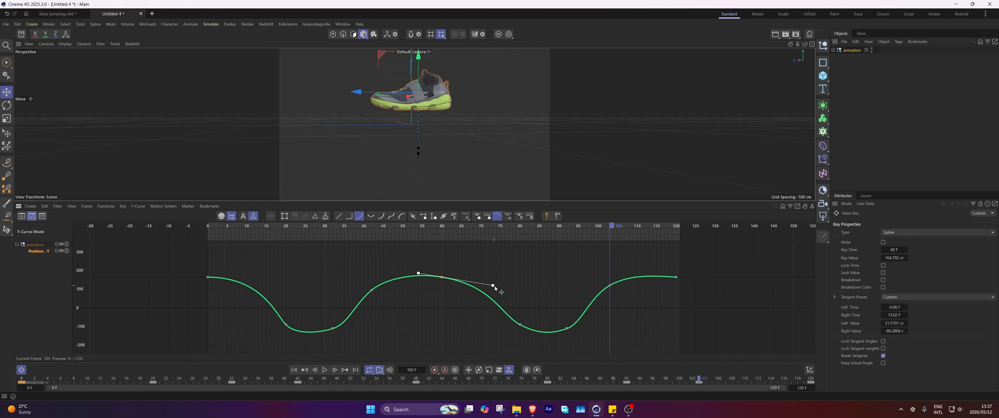
left_click(325, 370)
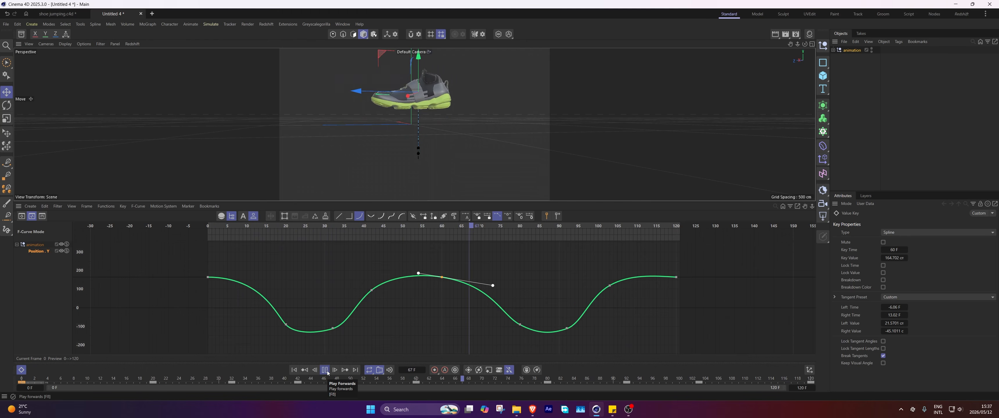
left_click(325, 369)
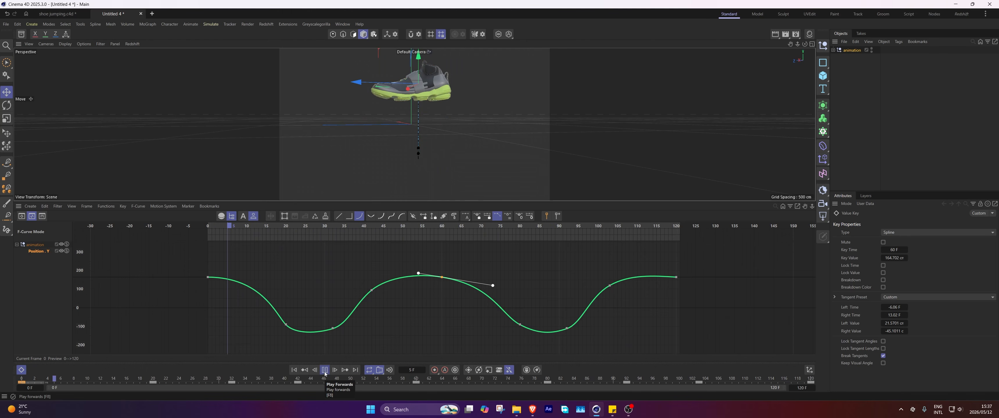
- Close the curve editor and keyframe the null's pitch rotation at 0° on frame 0 and -18° on frame 27
key("shift+F3")
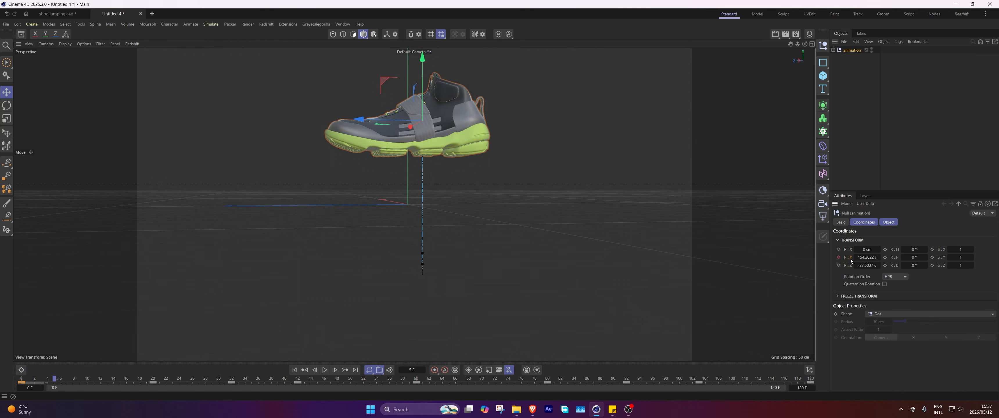
left_click(294, 370)
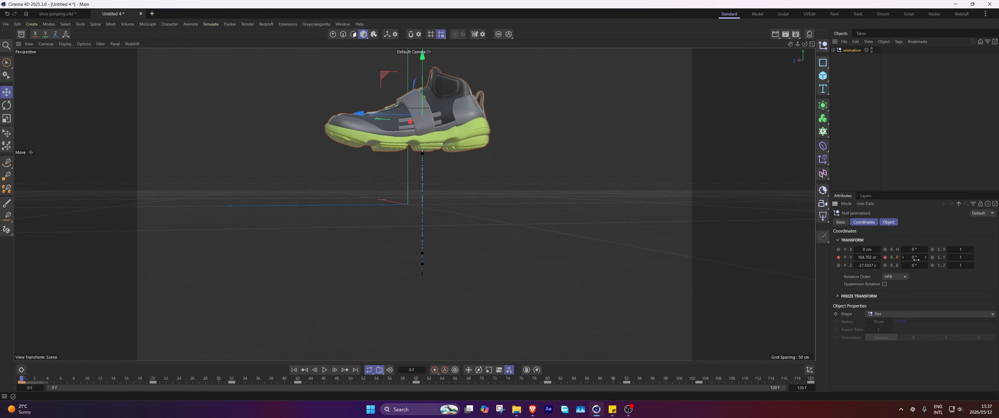
left_click_drag(915, 259, 917, 258)
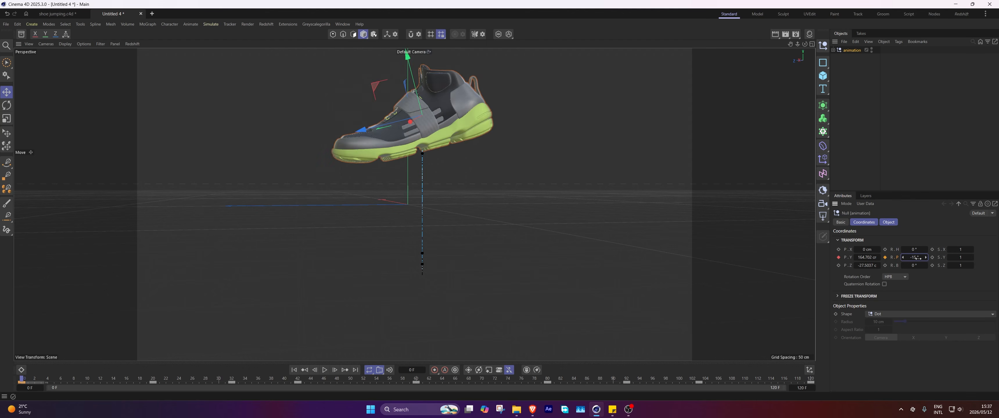
left_click_drag(24, 382, 198, 384)
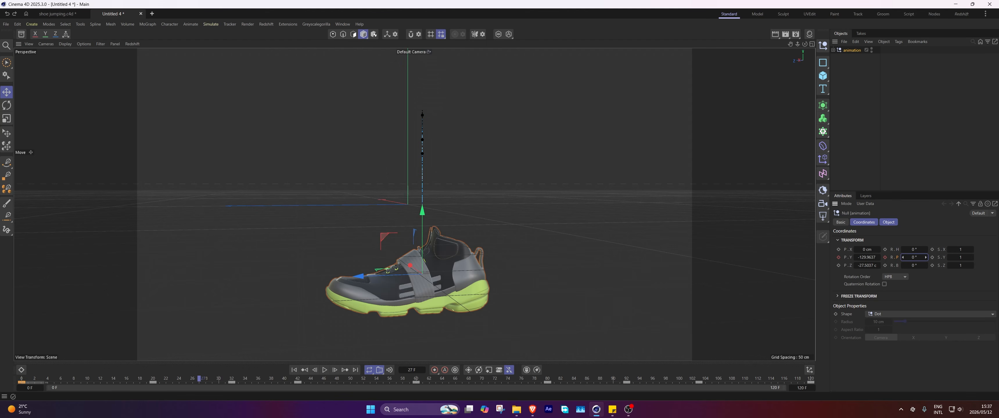
left_click_drag(908, 261, 906, 261)
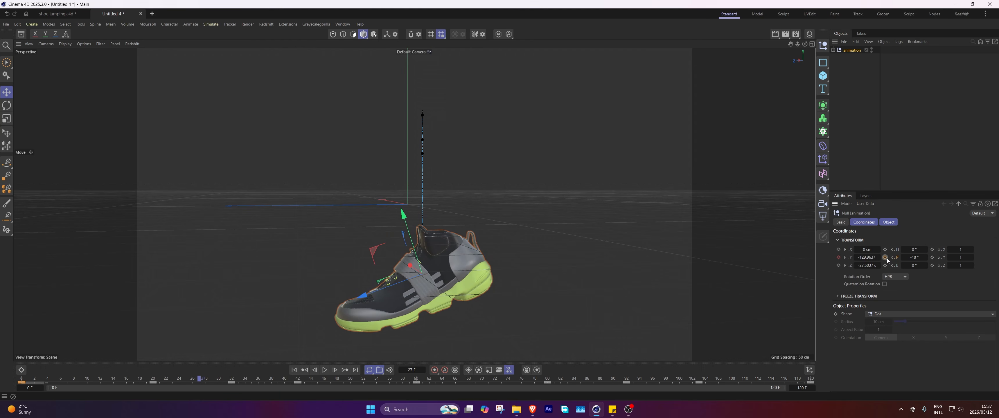
- Keyframe the null's pitch rotation at 12° on frame 57 and about -26° on frame 88
left_click_drag(199, 382, 396, 382)
left_click_drag(916, 257, 921, 257)
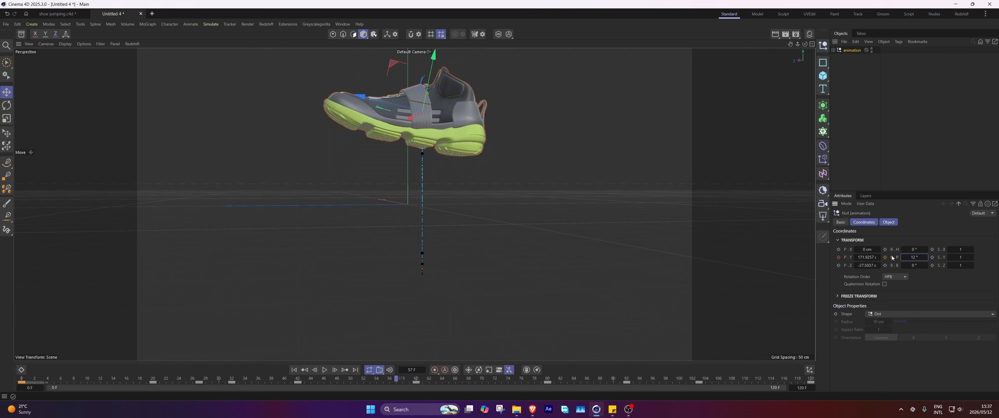
left_click_drag(477, 380, 600, 384)
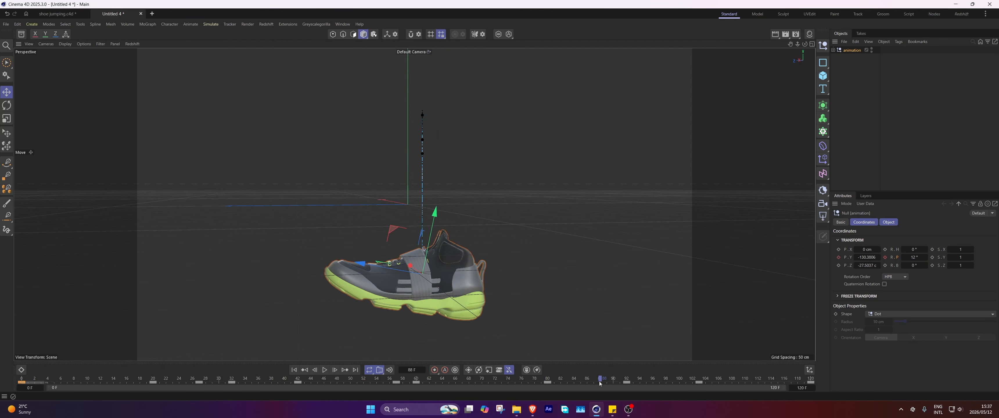
left_click_drag(916, 258, 905, 257)
left_click(885, 258)
- Keyframe the null's pitch rotation at 12° on both frame 0 and frame 120, and play the tilting jump
left_click_drag(600, 380, 833, 379)
left_click(20, 380)
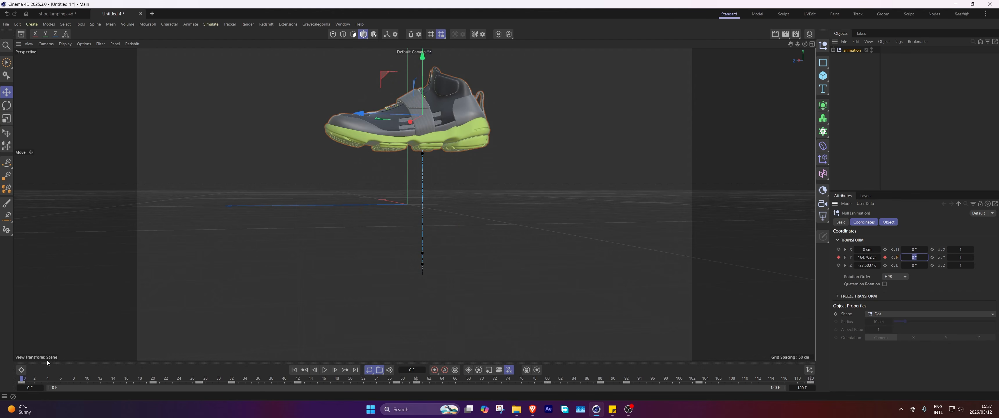
left_click_drag(914, 257, 925, 258)
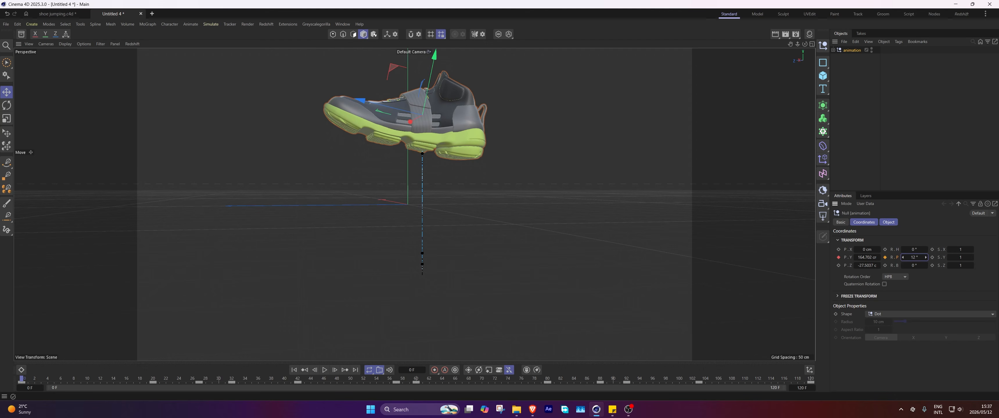
left_click(809, 381)
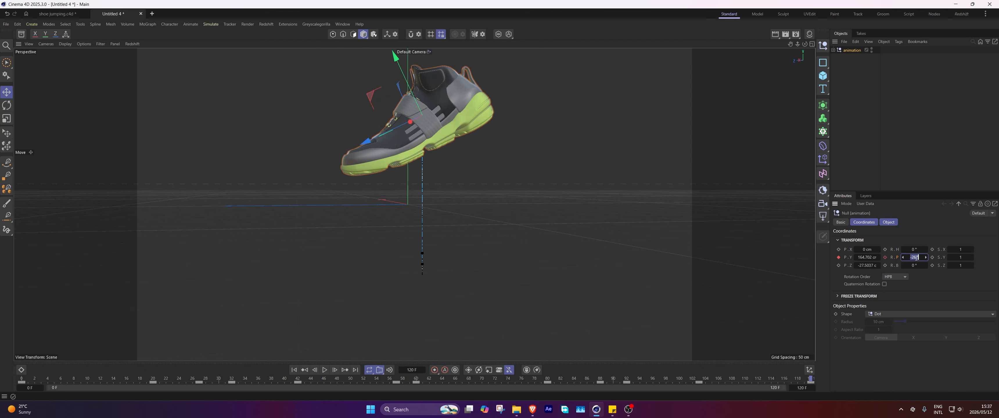
left_click(885, 258)
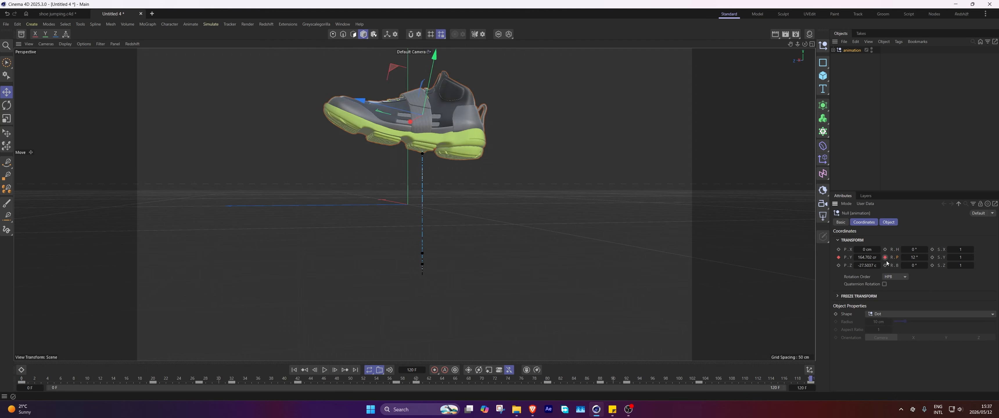
left_click(329, 373)
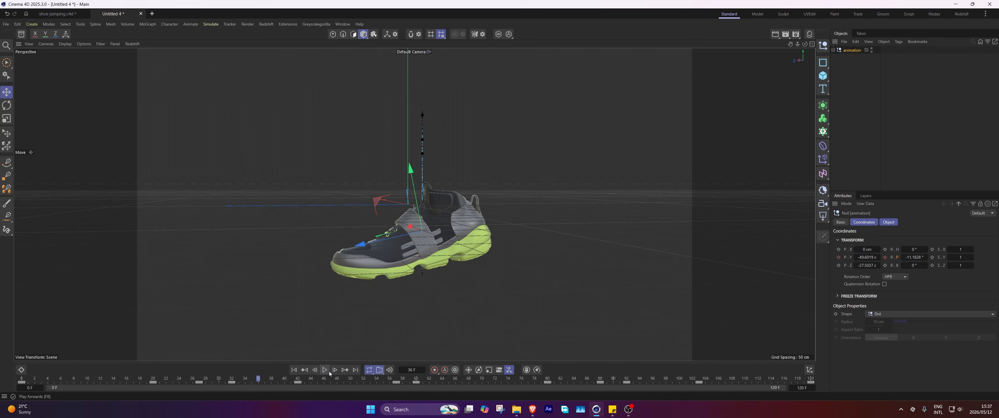
- Open the null's pitch rotation curve and lengthen the tangents of the frame 0 and frame 57 keys to ease the tilt
right_click(898, 255)
mouse_move(925, 259)
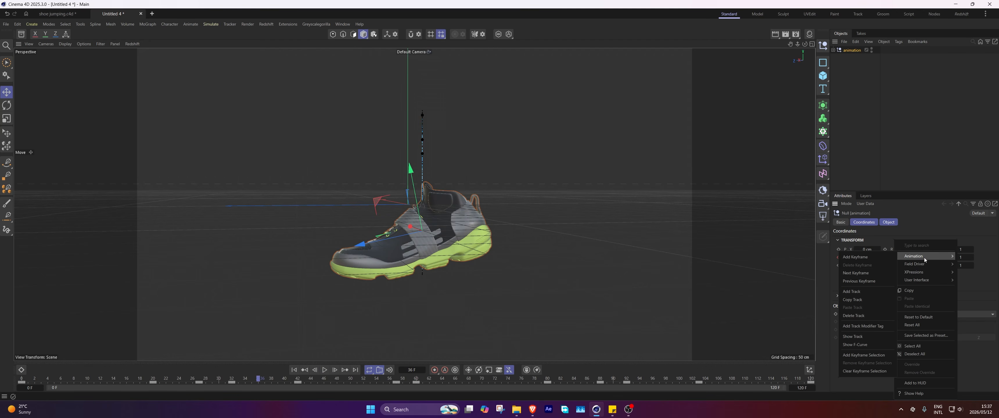
left_click(854, 344)
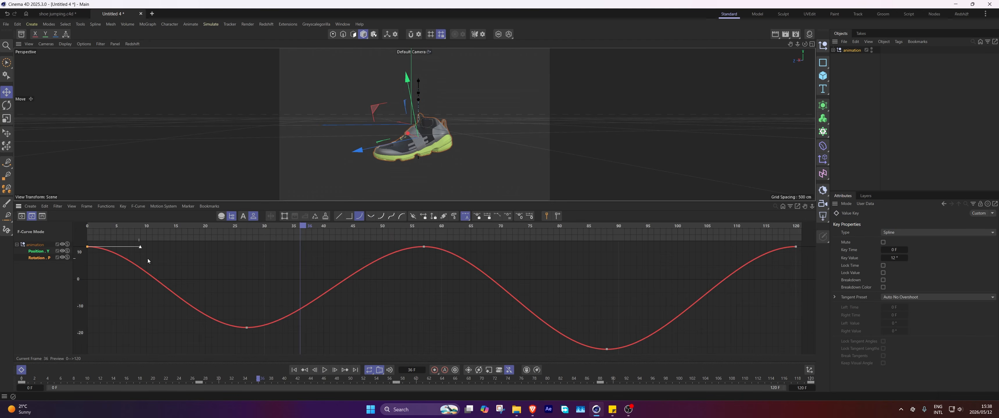
left_click(424, 246)
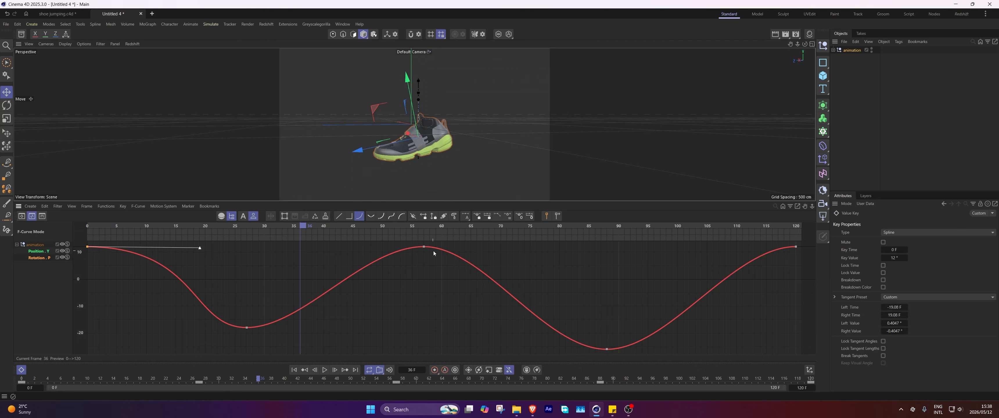
left_click_drag(481, 247, 545, 249)
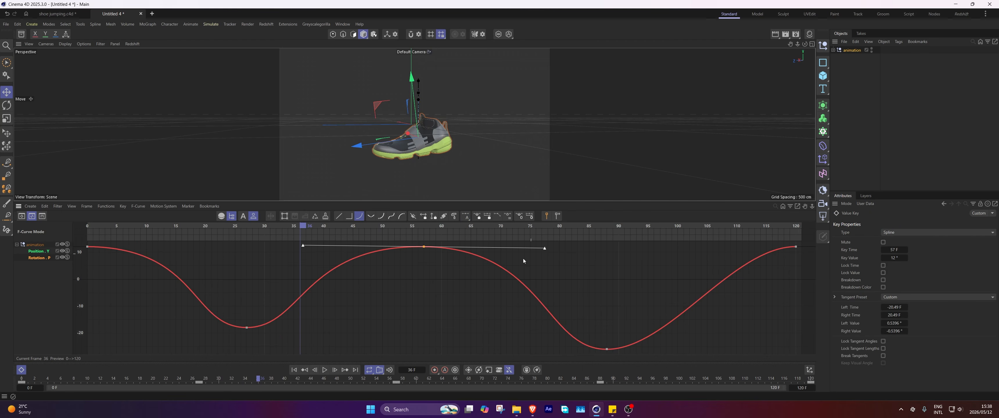
- Play the eased tilt from the first frame, close the curve editor and stop playback
left_click(293, 370)
left_click(324, 370)
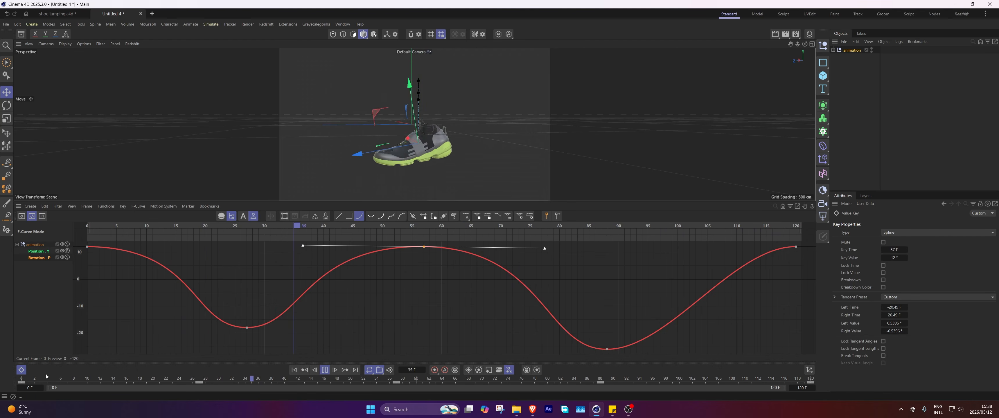
left_click(21, 369)
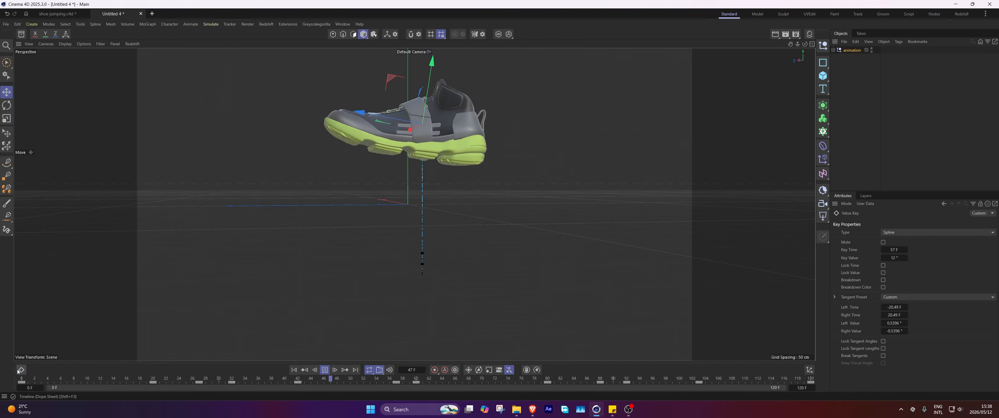
left_click(324, 370)
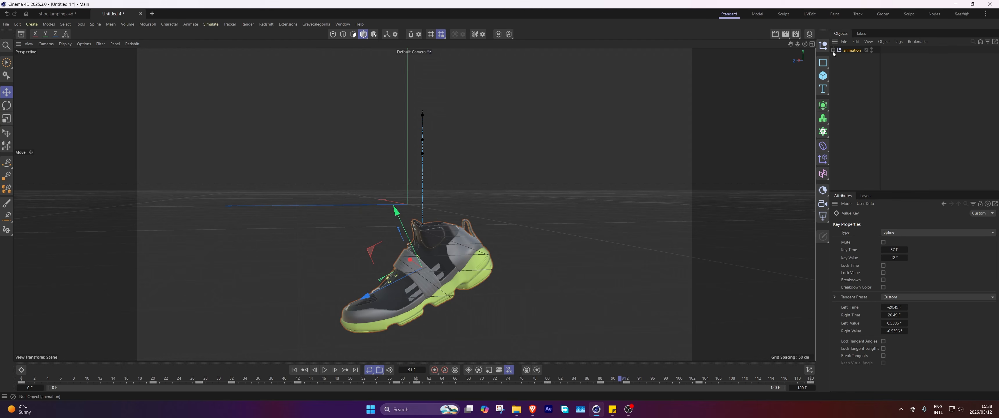
- Keyframe the child shoe null's bank rotation at 0° on frame 32 and 360° on frame 64, and play the spin
left_click_drag(146, 380, 232, 383)
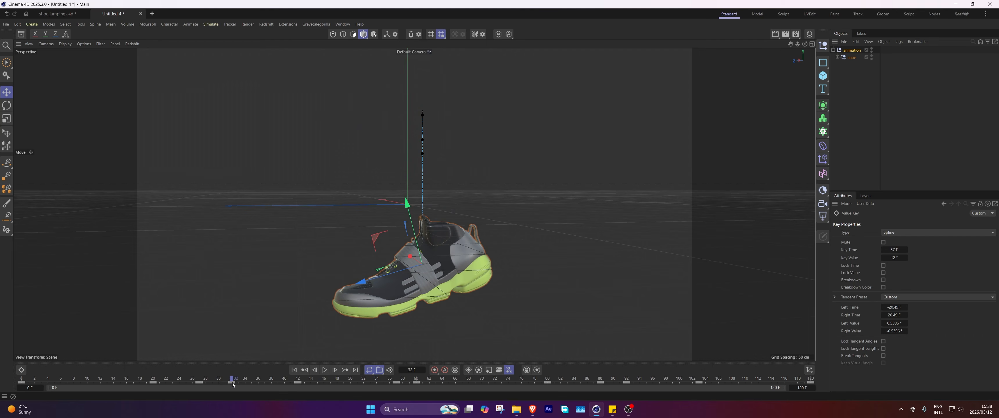
left_click(852, 58)
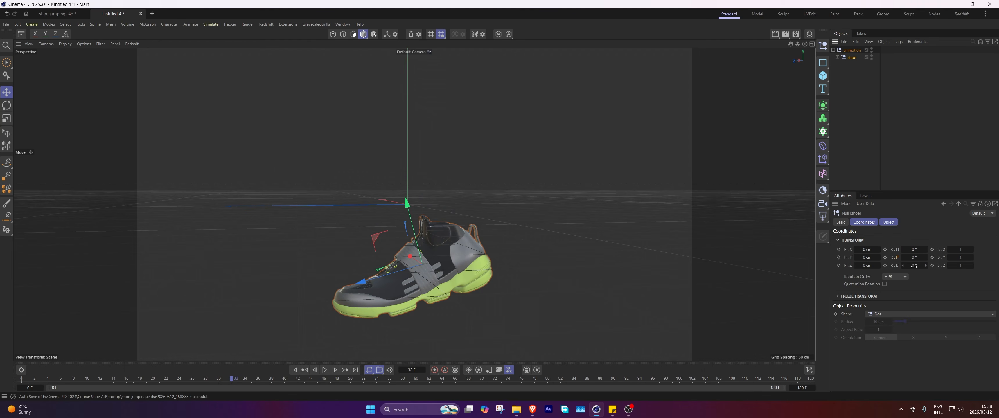
left_click_drag(914, 265, 931, 265)
left_click_drag(258, 383, 441, 385)
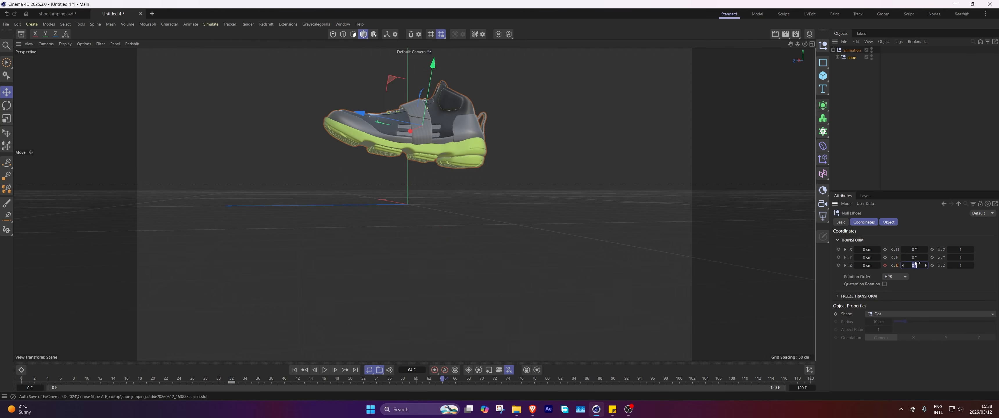
left_click(886, 265)
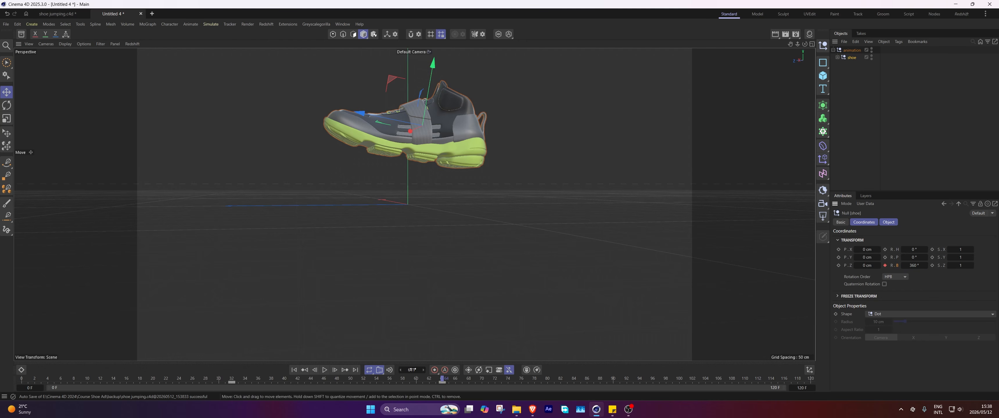
left_click(294, 370)
left_click(326, 370)
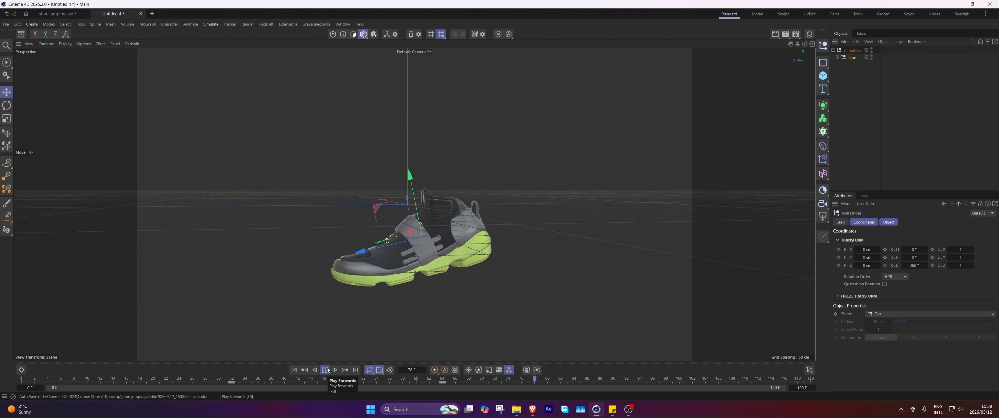
- Lengthen the tangents of both bank rotation keys to about 21 frames, move the 360° key to frame 77 and close the curve editor
right_click(894, 267)
mouse_move(912, 259)
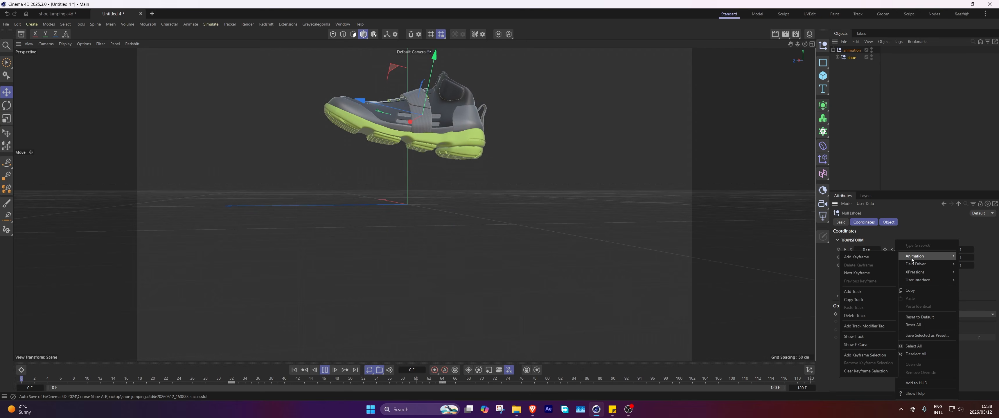
left_click(856, 337)
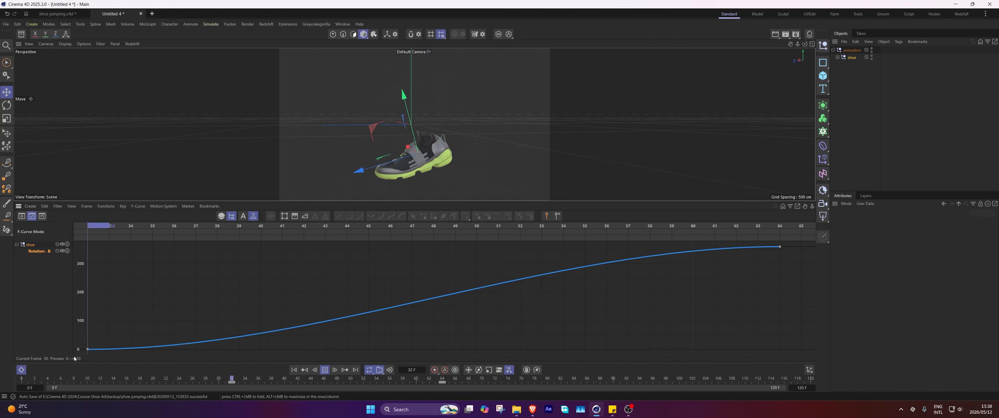
left_click(779, 247)
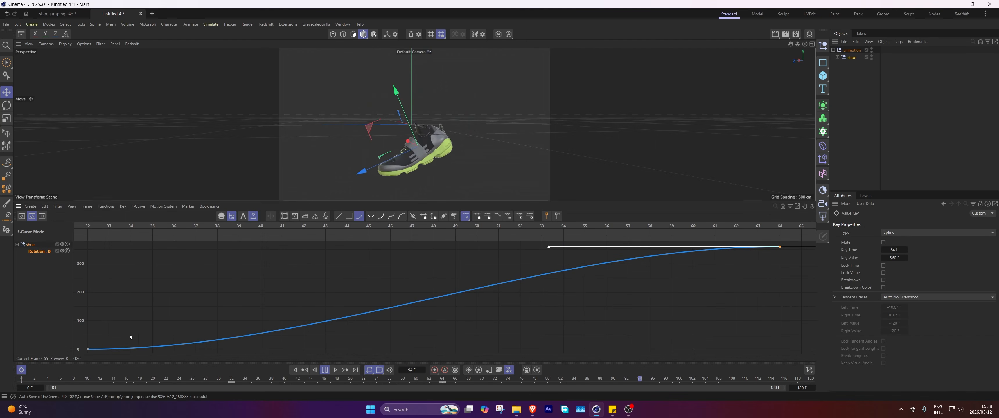
left_click(87, 349)
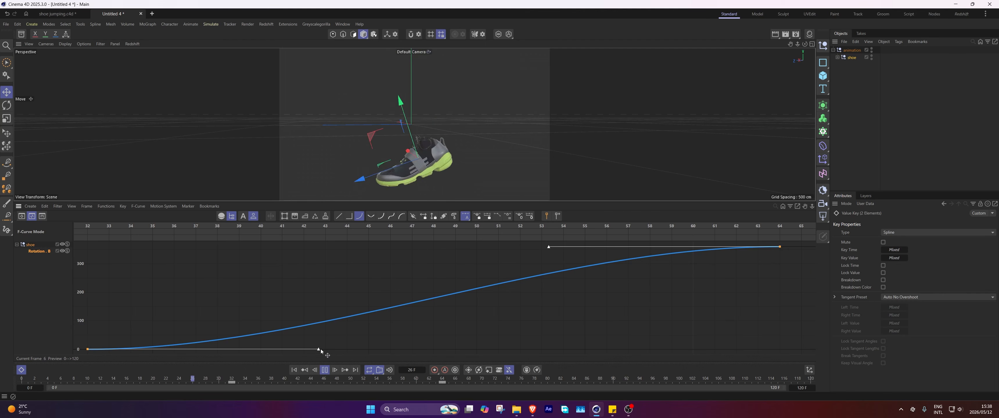
left_click_drag(321, 349, 540, 337)
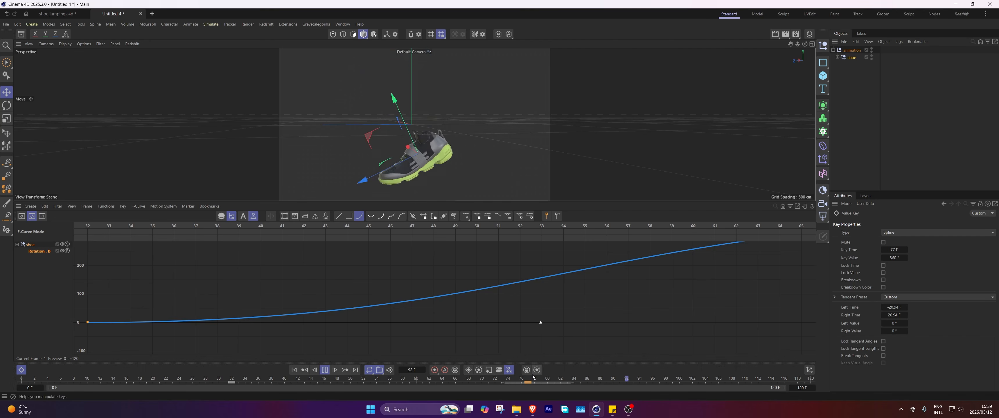
left_click(21, 370)
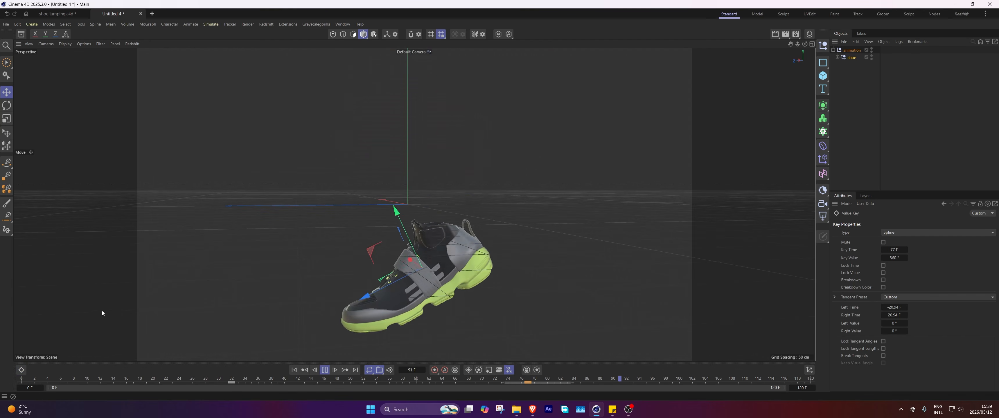
- Move the 360° bank rotation key to frame 73, stop playback and return to the first frame
left_click_drag(531, 384, 505, 382)
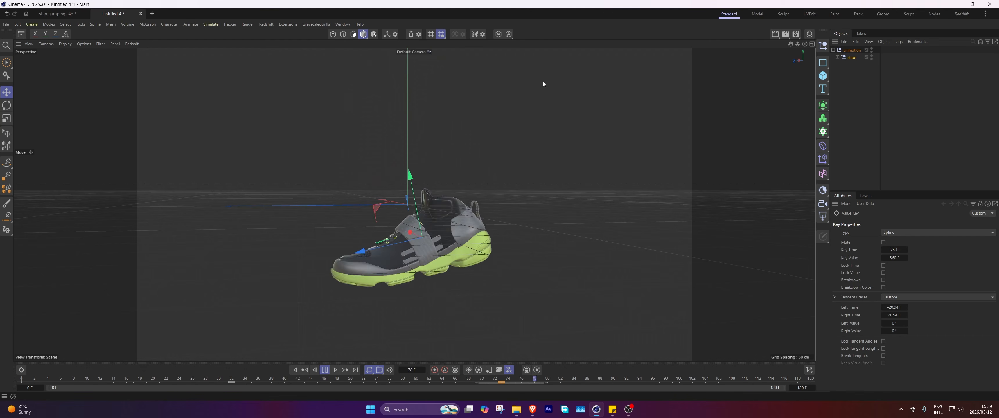
left_click(325, 370)
left_click(297, 372)
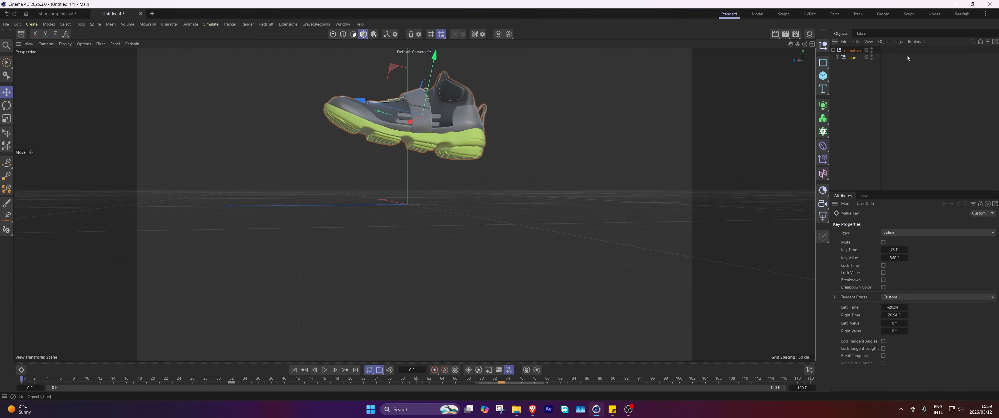
left_click(850, 59)
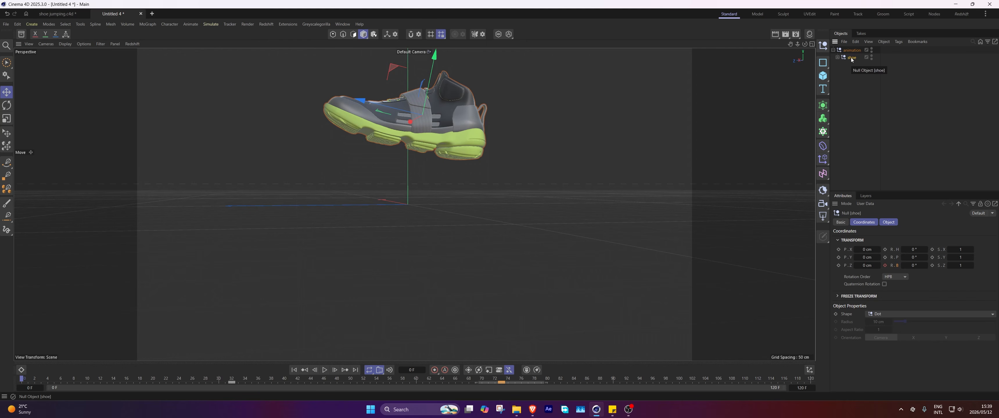
left_click_drag(852, 60, 852, 58)
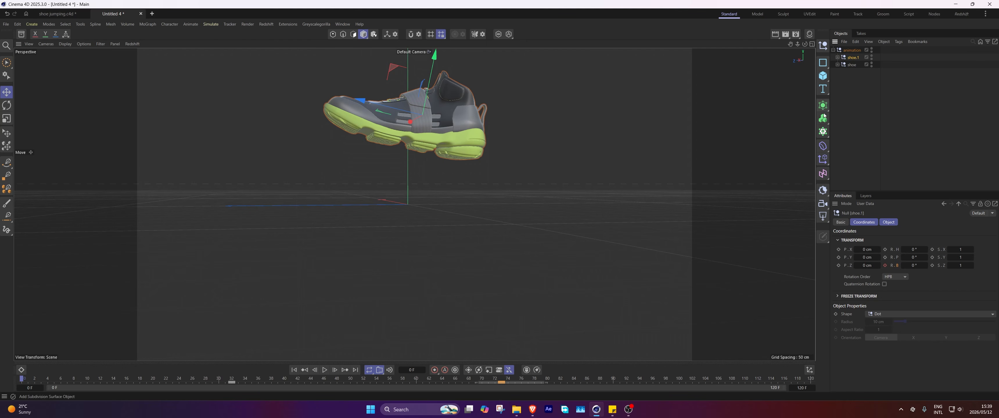
left_click_drag(823, 118, 872, 147, "alt")
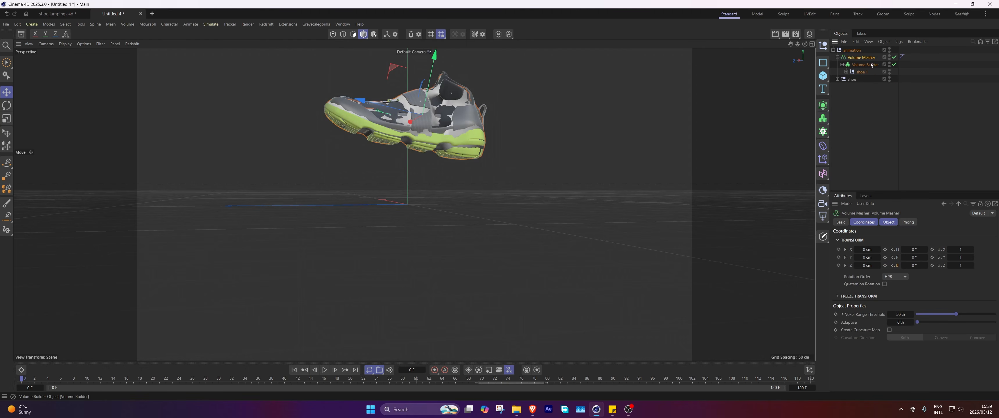
key("ctrl+z")
key("ctrl+z")
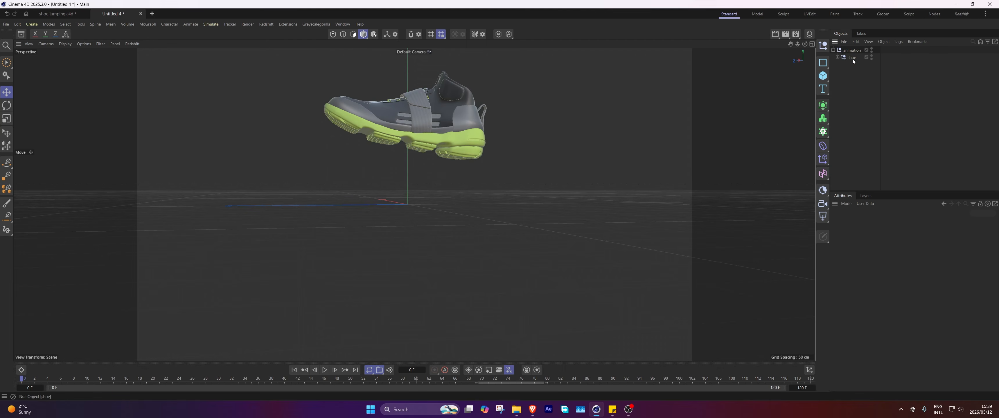
- Copy the shoe null with Current State to Object, hide the original, and merge the copy using Connect Objects + Delete
left_click(851, 58)
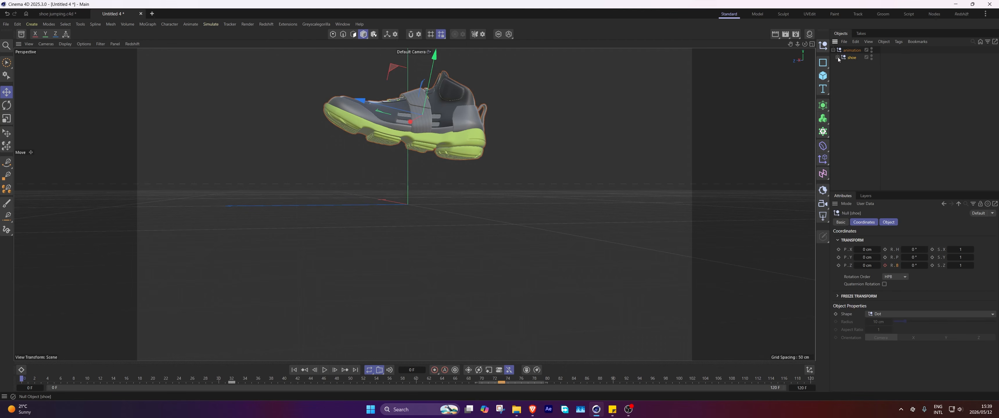
right_click(849, 58)
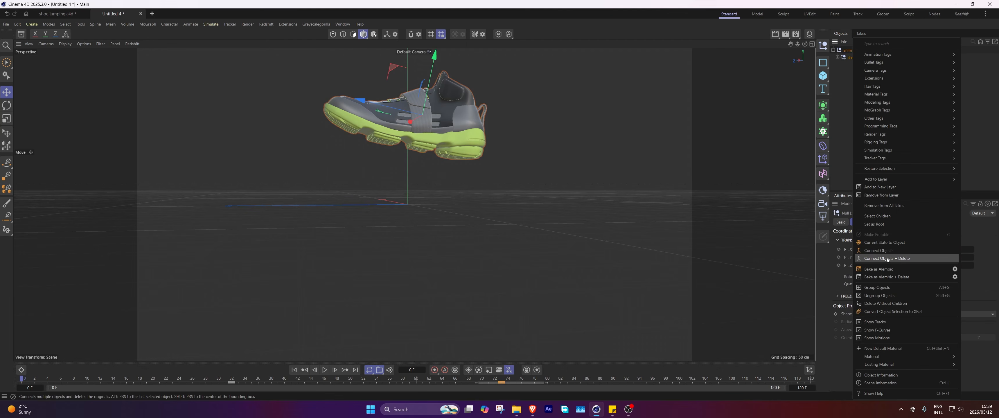
left_click(885, 242)
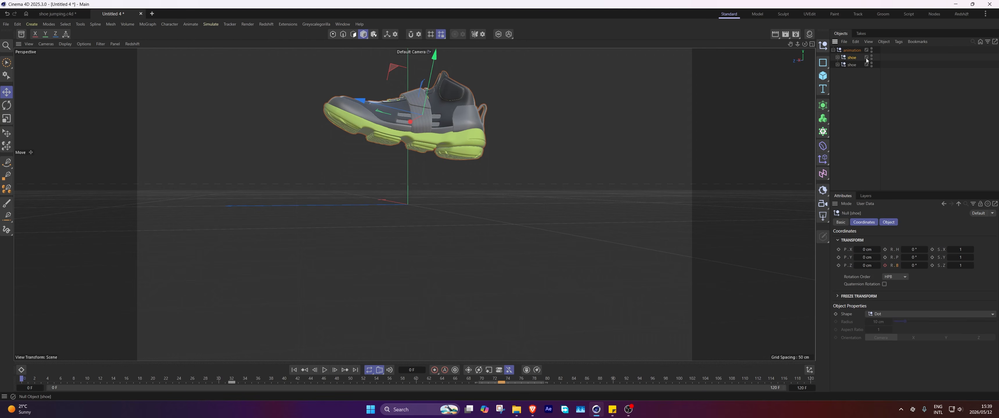
right_click(852, 60)
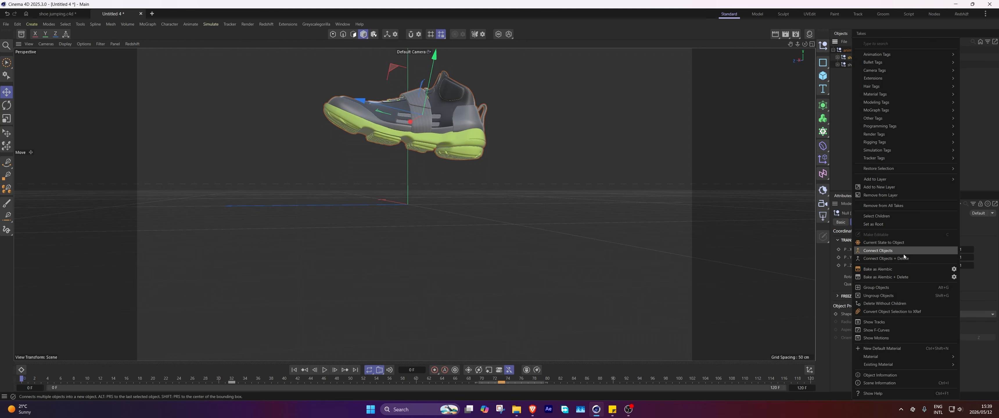
left_click(891, 265)
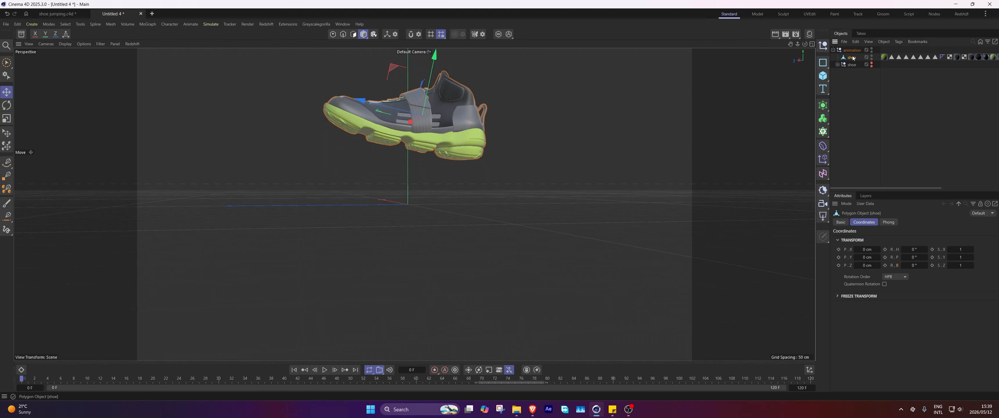
- Place the merged shoe mesh under a Remesh generator and set its mesh density to 50%
left_click(823, 104)
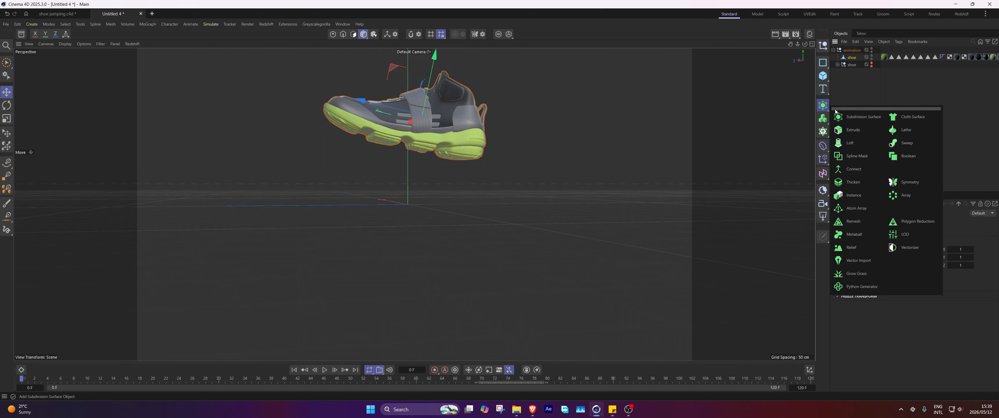
left_click(853, 223)
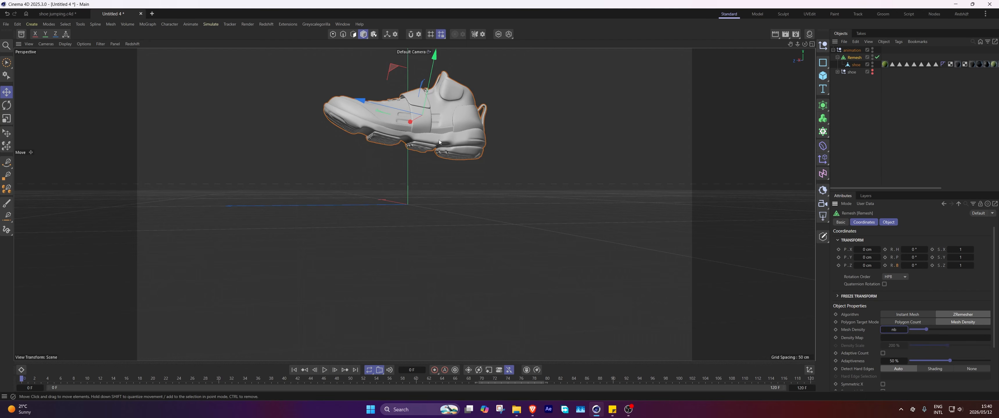
left_click(867, 105)
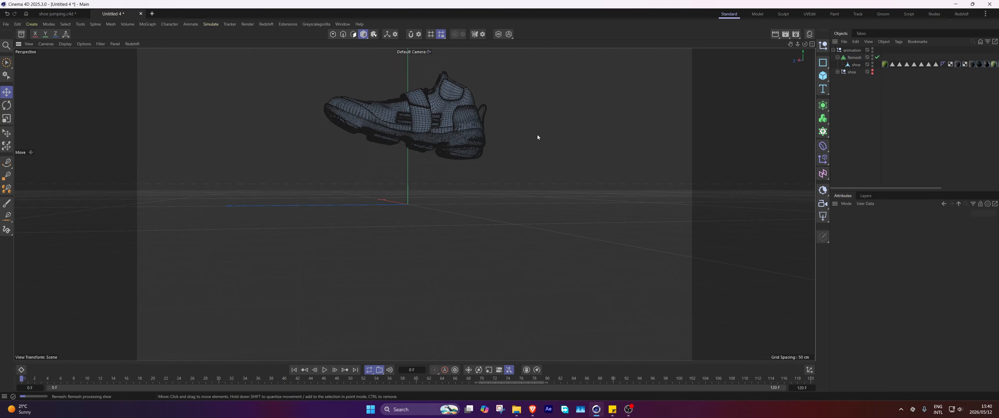
left_click(852, 57)
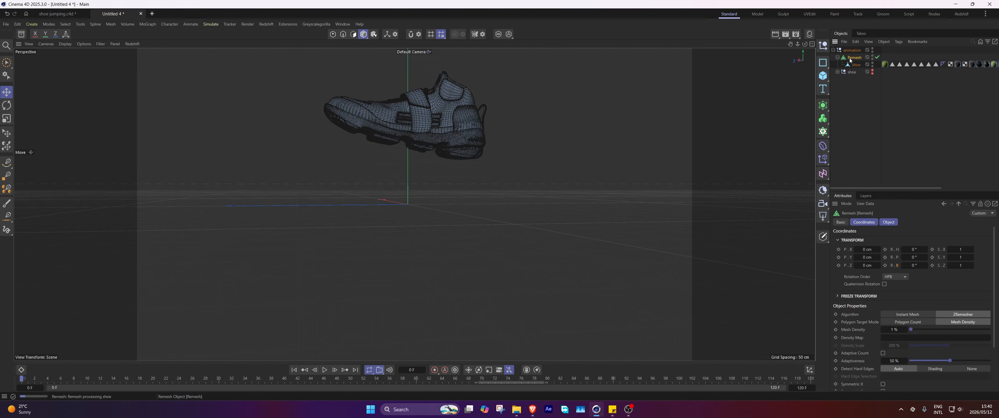
left_click(894, 329)
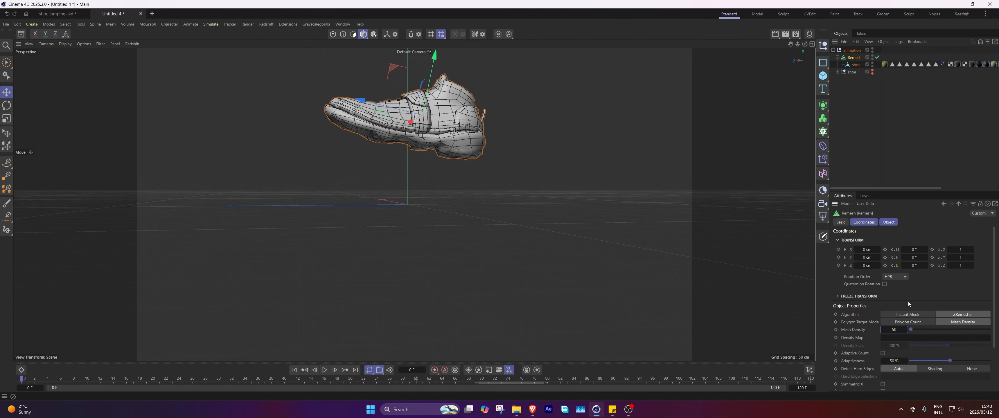
type("50")
key("Return")
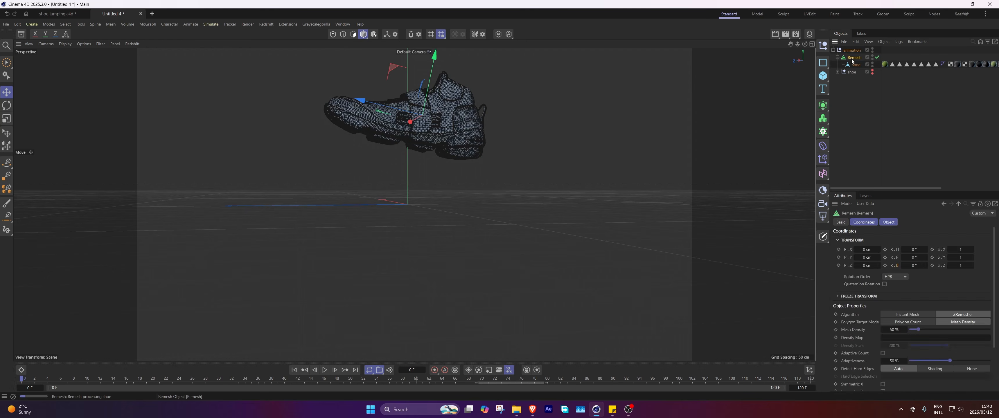
- Discard the remeshed shoe copy, unhide the original, and add a cube lowered to about Y -208 cm under the shoe's landing point
left_click(872, 57, "ctrl")
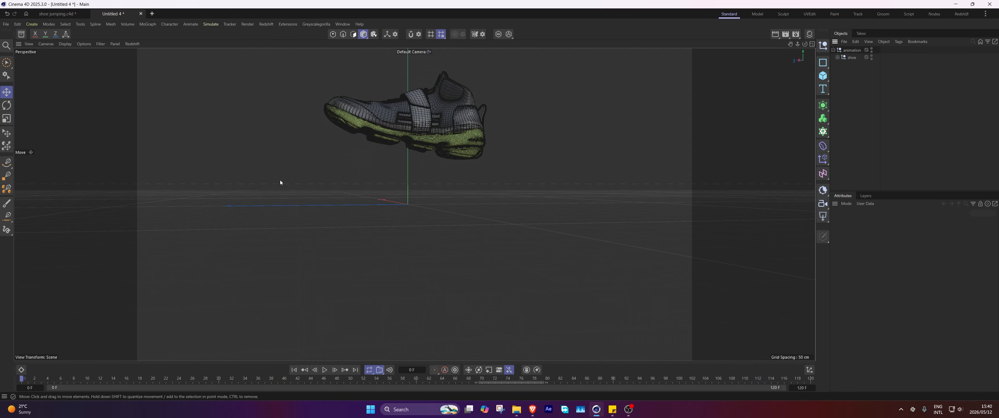
left_click(822, 75)
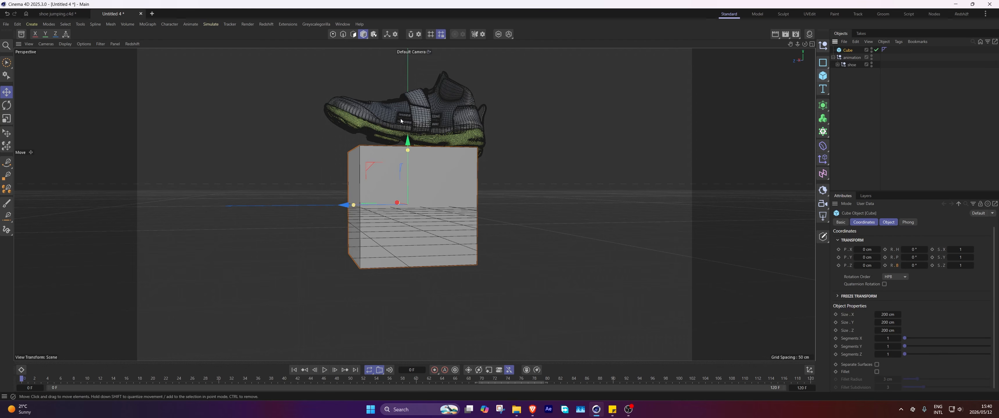
left_click_drag(407, 147, 407, 219)
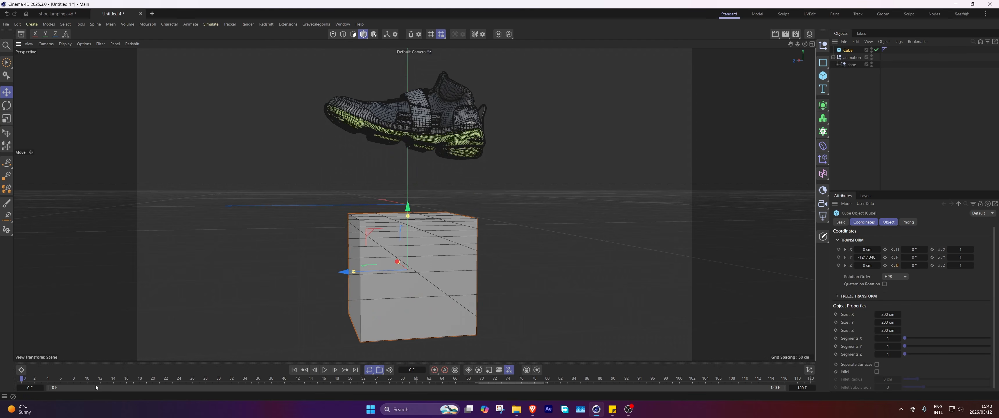
left_click_drag(96, 387, 193, 385)
left_click_drag(407, 209, 414, 252)
- Stretch the cube to about 272 cm in X and 593 cm in Z, and shift it to about Z -49 cm
left_click_drag(354, 318, 241, 325)
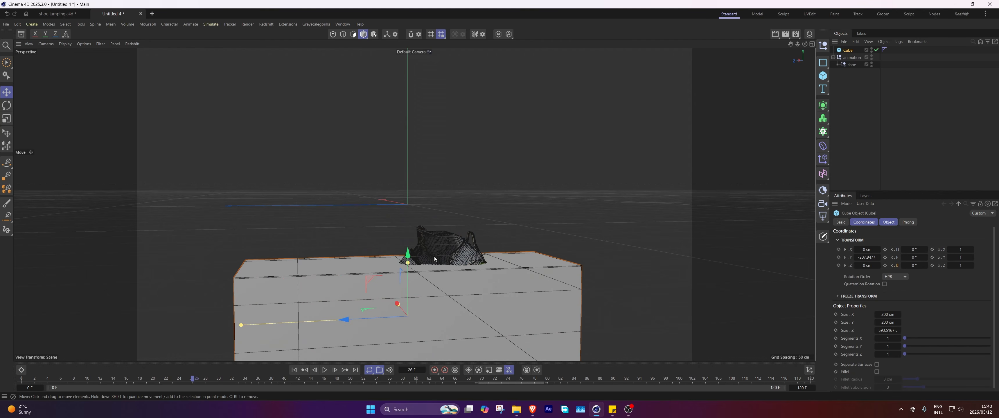
left_click_drag(434, 259, 443, 283, "alt")
middle_click_drag(443, 283, 465, 180, "alt")
left_click_drag(386, 204, 368, 199)
left_click_drag(490, 181, 546, 183, "alt")
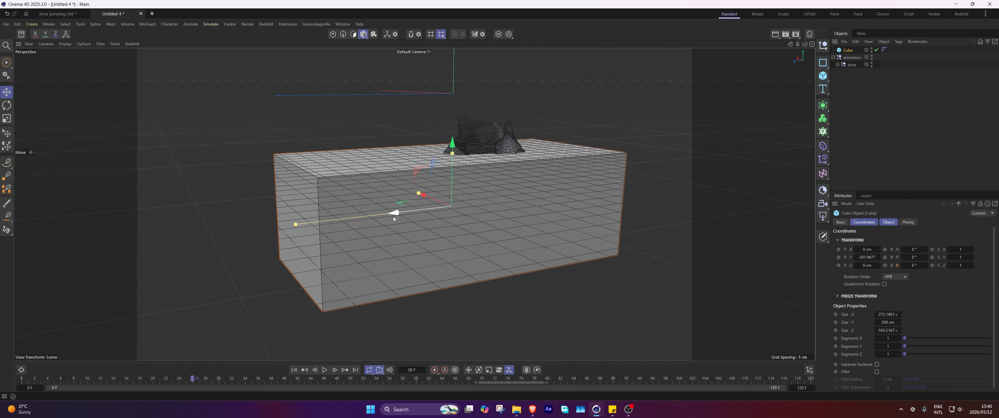
left_click_drag(394, 219, 415, 212)
scroll(877, 353, "down", 1)
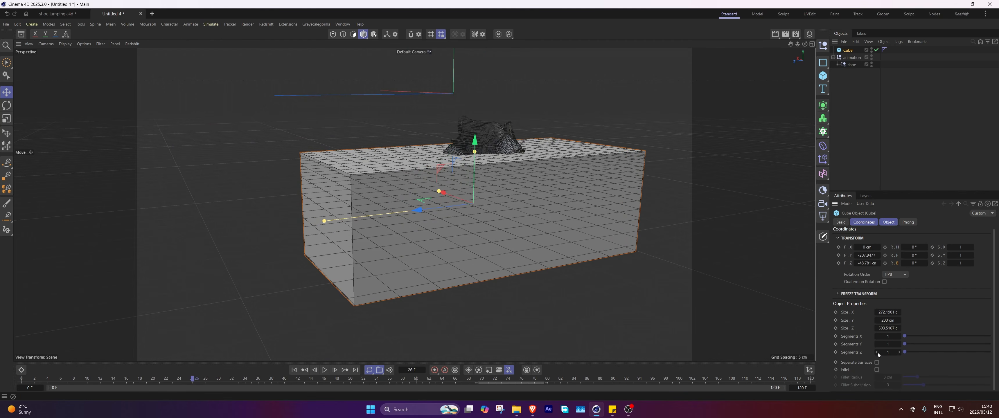
- Fillet the cube with a radius of about 19 cm and set its segments to 20 in X, 20 in Y and 60 in Z
left_click(877, 369)
left_click_drag(776, 318, 769, 358, "alt")
left_click_drag(916, 378, 980, 376)
left_click_drag(904, 336, 990, 344)
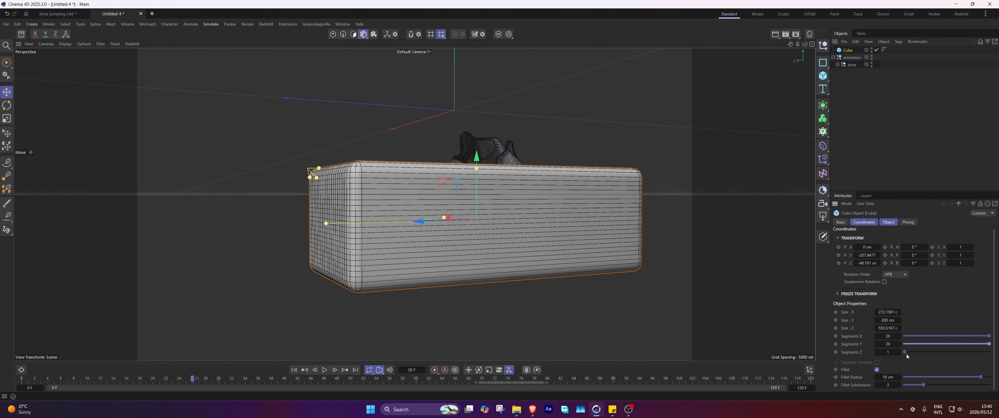
left_click_drag(905, 352, 990, 352)
left_click_drag(882, 352, 903, 352)
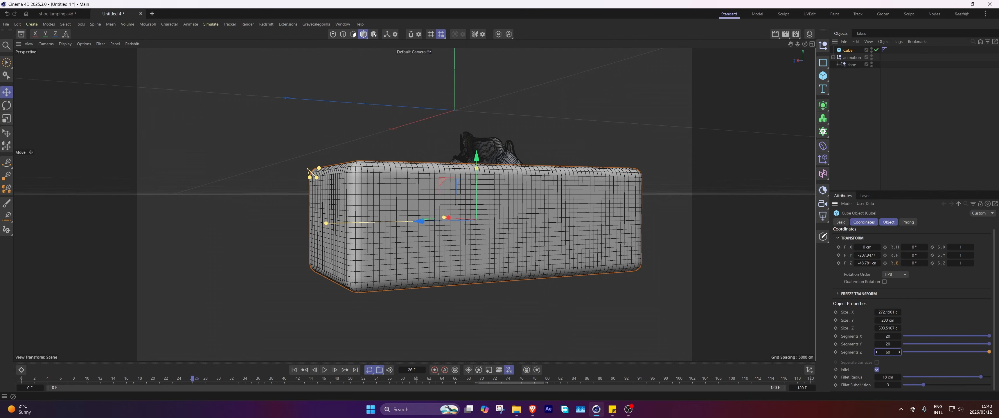
- Place the cube under a Remesh generator and set its mesh density to 200%
left_click_drag(412, 198, 393, 214, "alt")
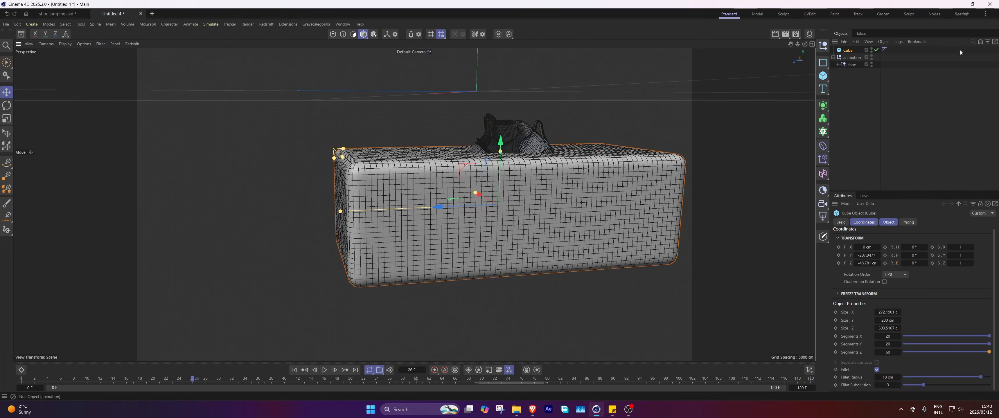
left_click_drag(824, 108, 853, 221)
left_click(897, 327)
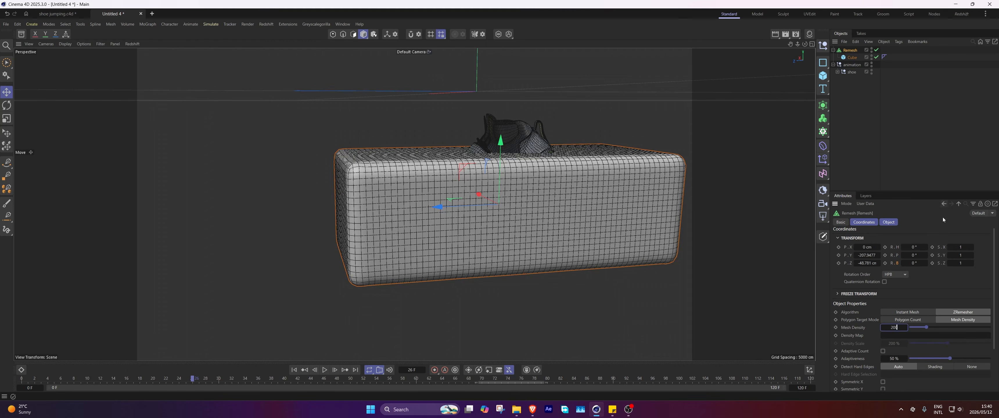
key("Return")
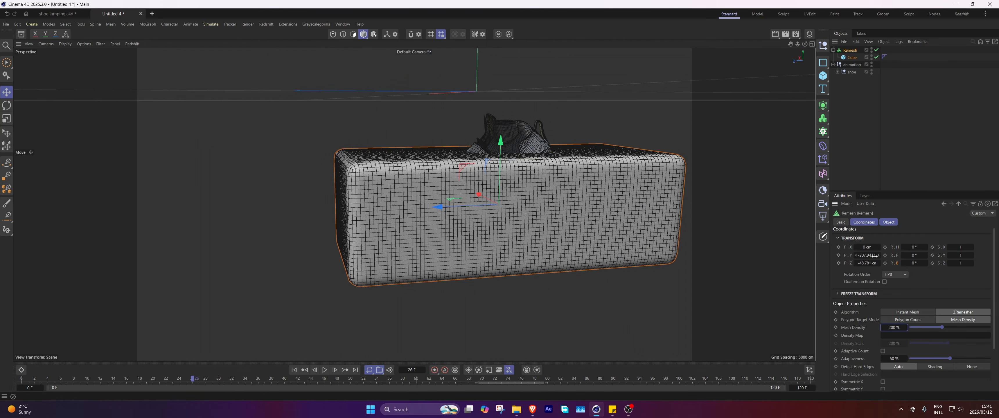
- Add a plane and lower it to about Y -298 cm, near the base of the cube
left_click(833, 50)
left_click(823, 75)
left_click(839, 97)
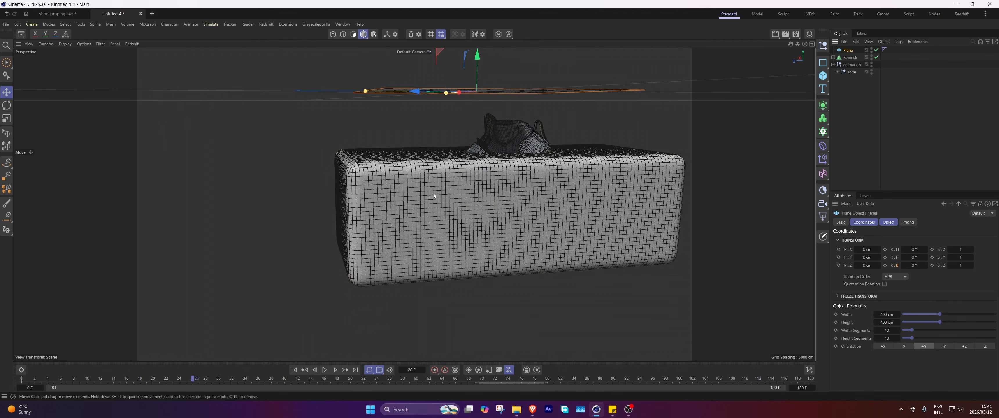
left_click_drag(477, 66, 462, 232)
- Enlarge the floor plane to about 1898 cm wide and 1443 cm high so it extends well beyond the cube
key("F2")
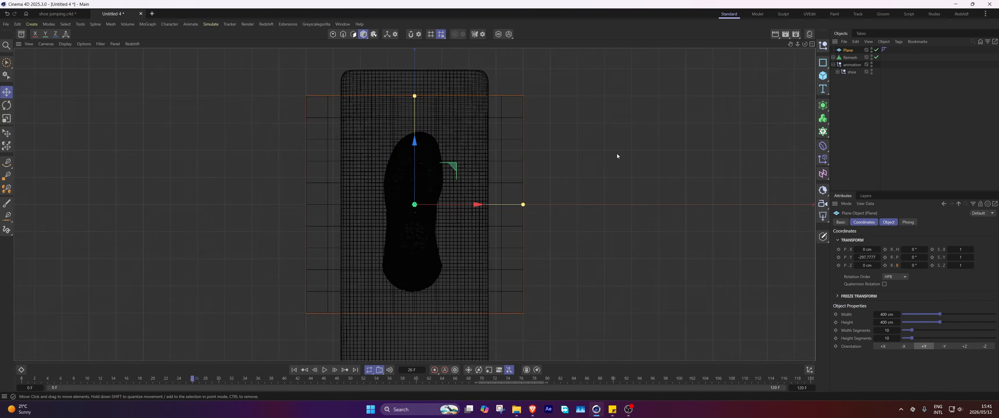
scroll(616, 153, "down", 5)
left_click_drag(499, 135, 498, 49)
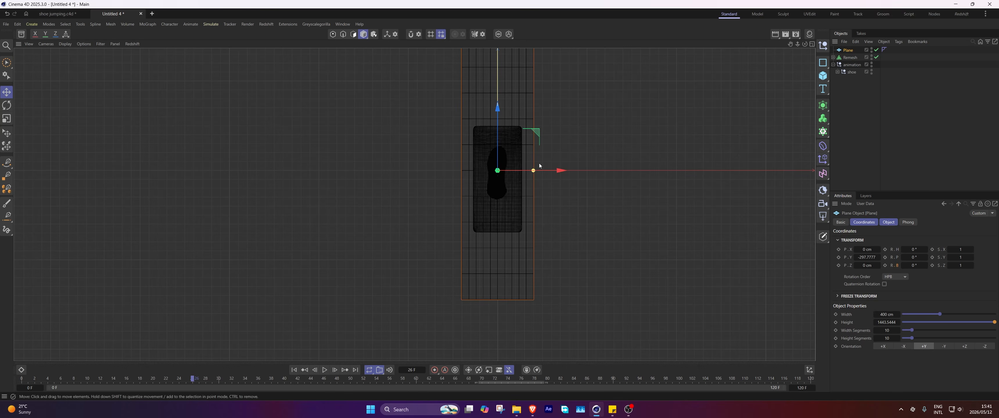
left_click_drag(533, 170, 667, 170)
middle_click(475, 155)
key("F1")
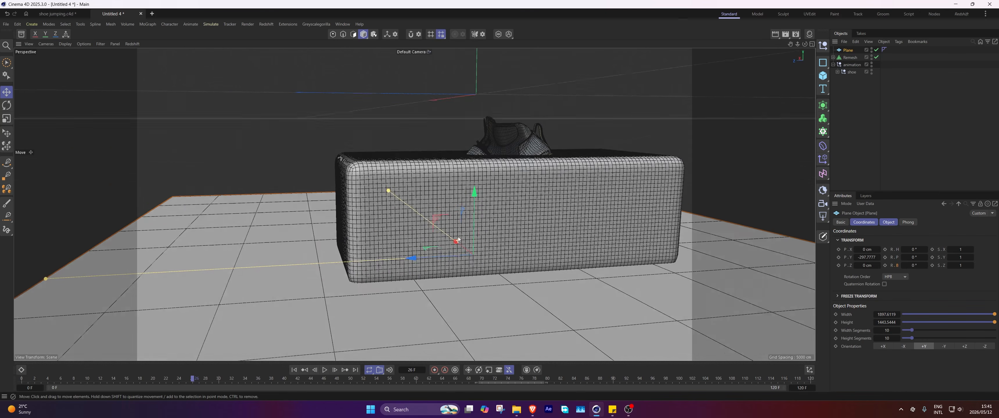
left_click_drag(517, 224, 469, 226, "alt")
- Give the floor plane a Collider tag and the Remesh object a Cloth tag
right_click(846, 50)
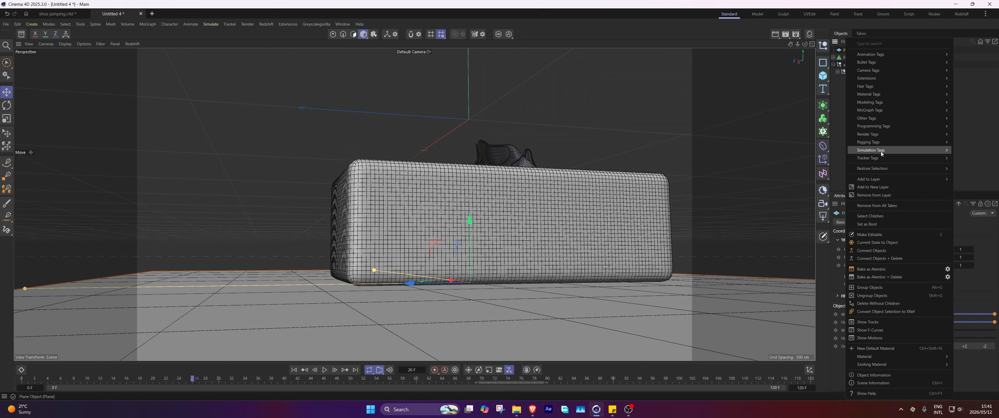
mouse_move(931, 150)
left_click(965, 246)
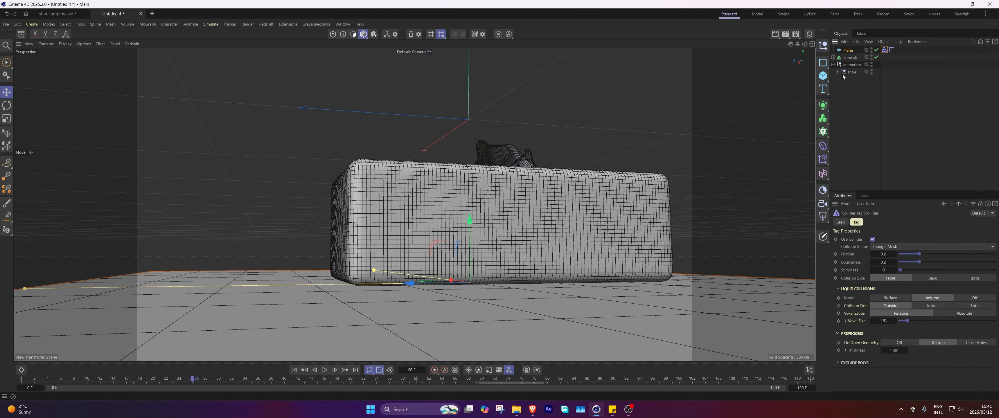
right_click(849, 56)
mouse_move(911, 150)
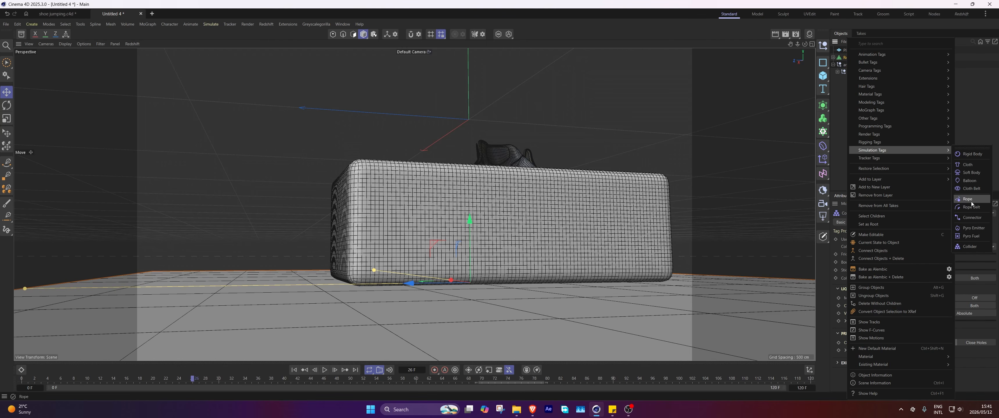
left_click(967, 165)
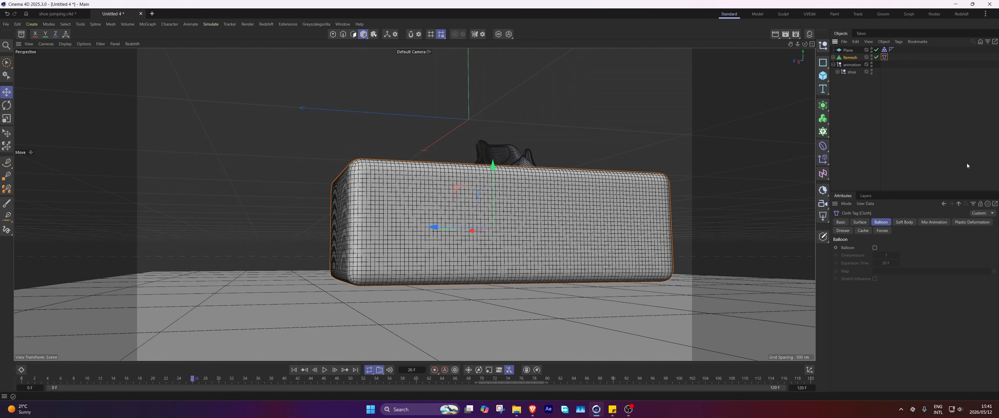
- Play the cloth simulation from the first frame with the animation null hidden
left_click_drag(446, 240, 368, 359, "alt")
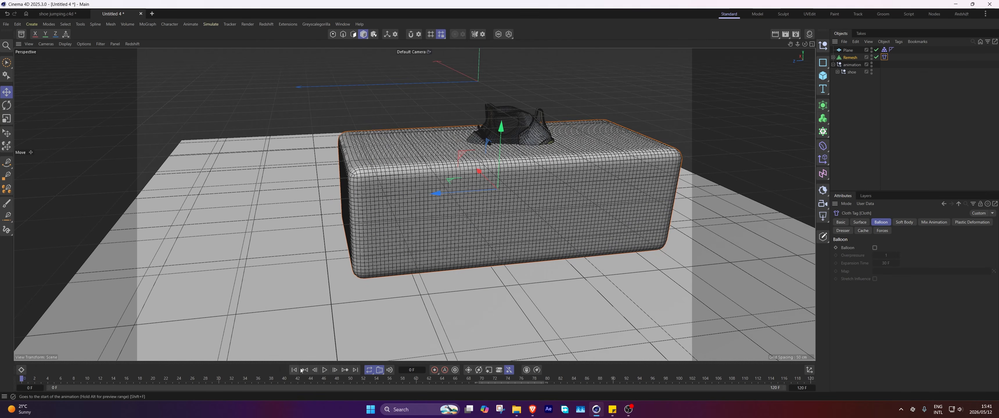
left_click(324, 370)
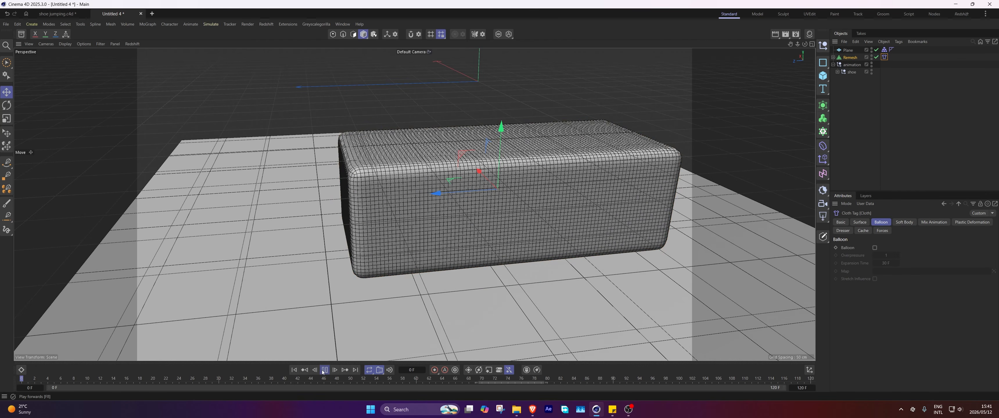
left_click(871, 64)
left_click(871, 66)
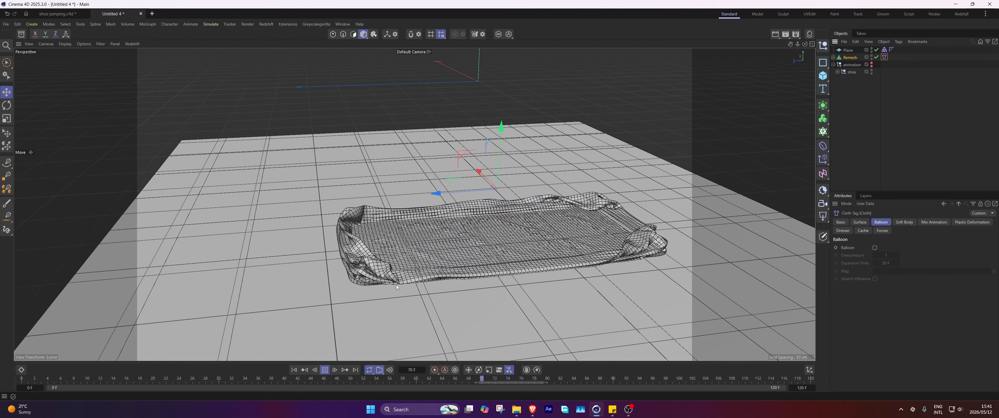
- Enable Balloon on the cloth tag with an overpressure of 2, preview the inflation and stop playback
left_click(874, 247)
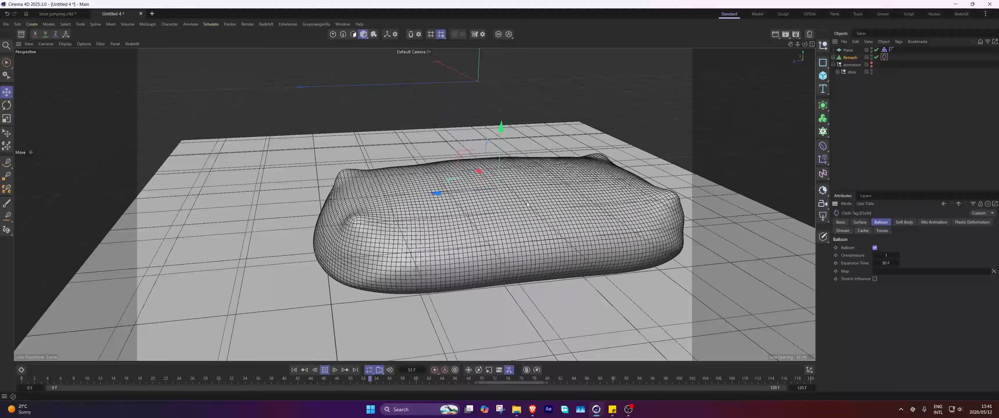
left_click(898, 253)
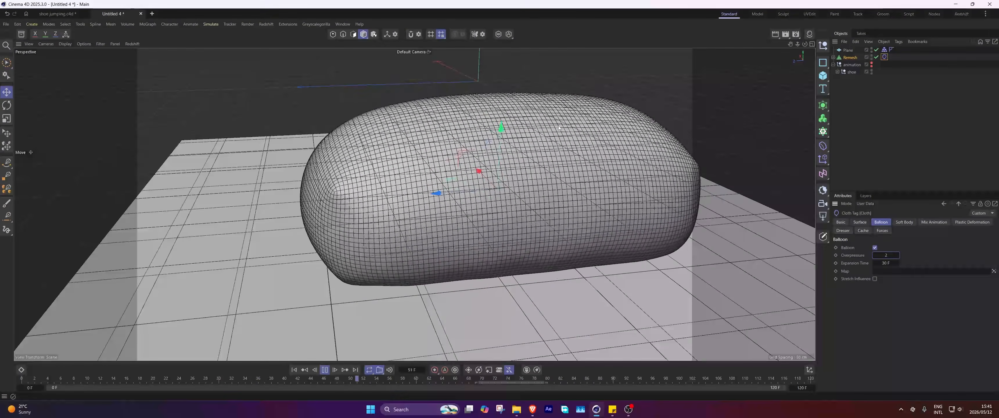
left_click(325, 370)
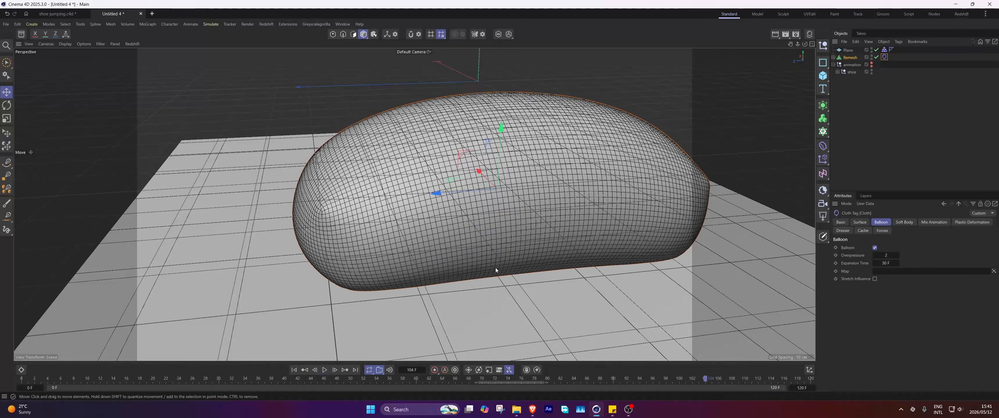
mouse_move(497, 263)
left_mouse_down("alt")
mouse_move(512, 211)
mouse_move(502, 256)
left_mouse_up("alt")
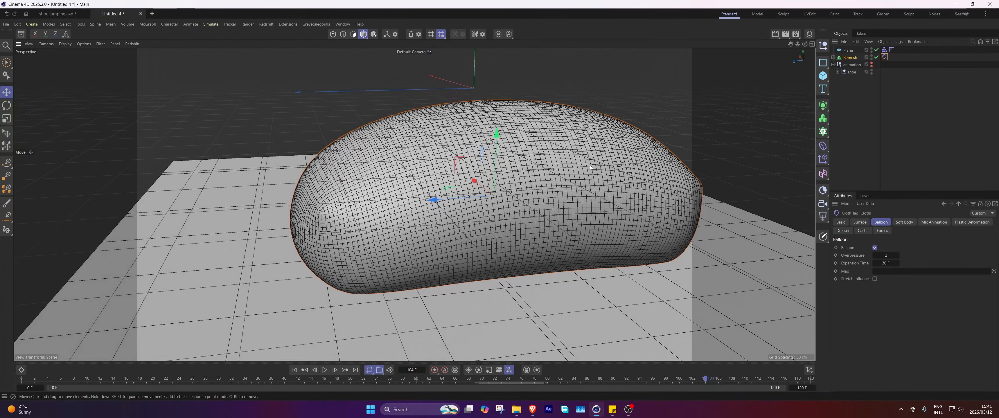
- Set the cloth surface's bendiness to 0, stretchiness to 50 and target length to 110%
left_click(859, 222)
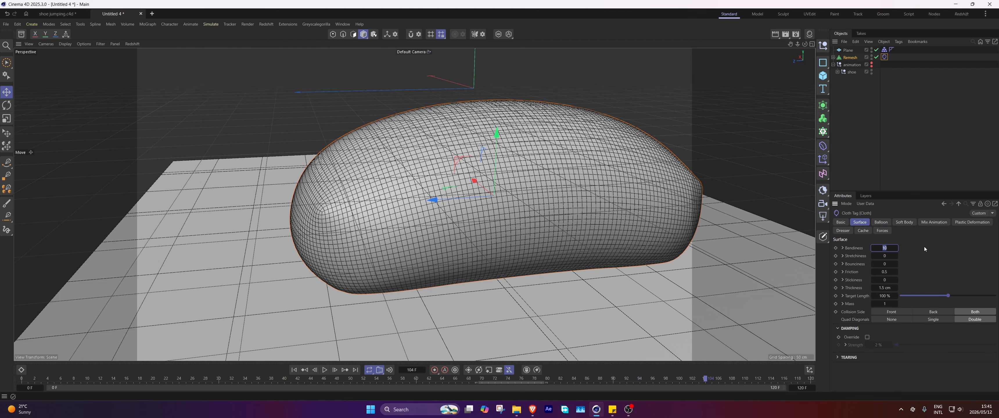
type("0")
key("Return")
type("50")
left_click(885, 295)
type("11")
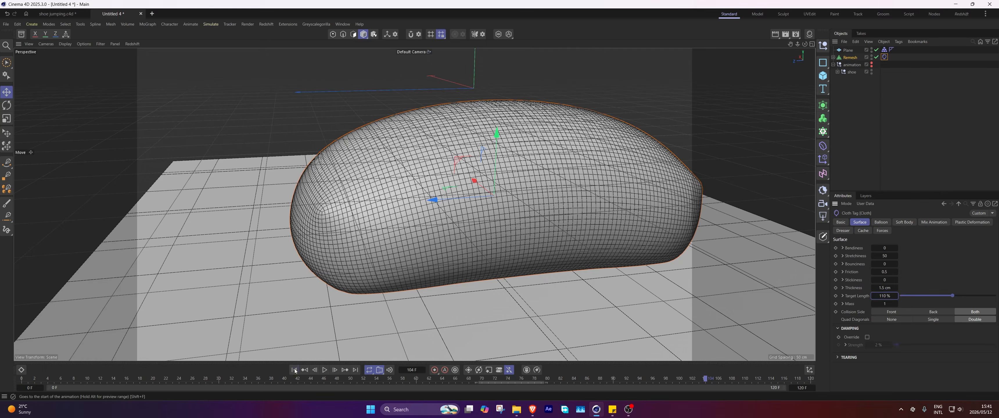
- Preview the cloth simulation with the new surface settings, show the animation null again and return to the first frame
left_click(325, 370)
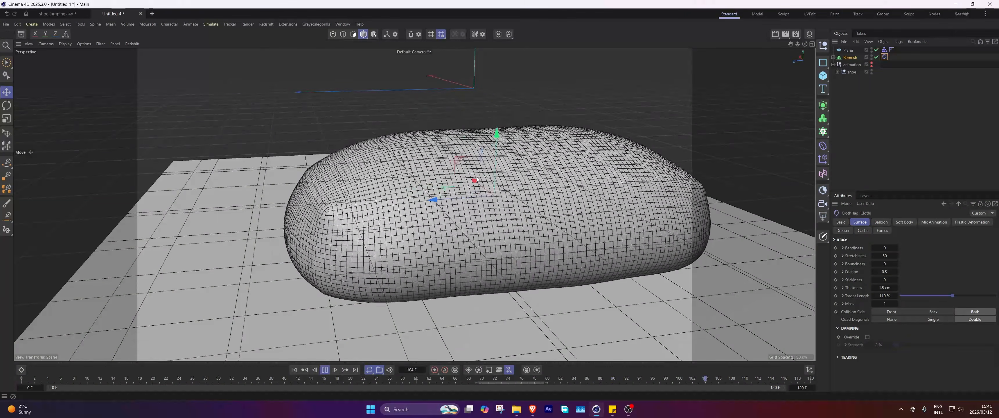
left_click(324, 370)
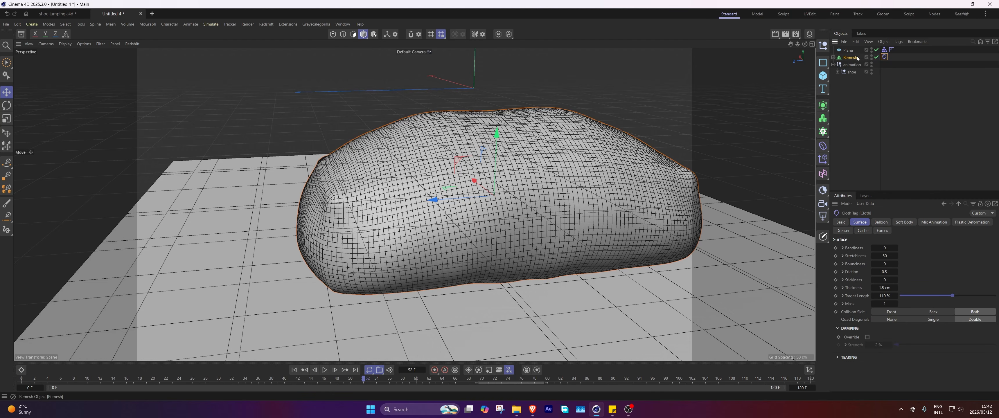
left_click(305, 369)
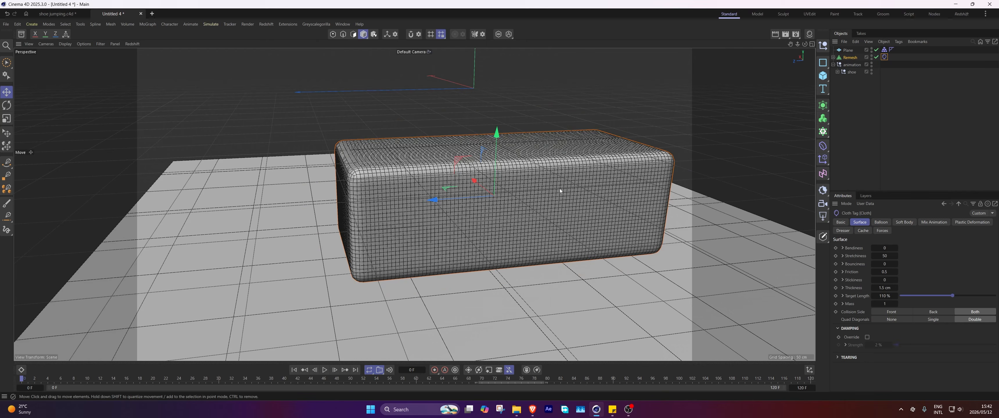
scroll(559, 188, "down", 4)
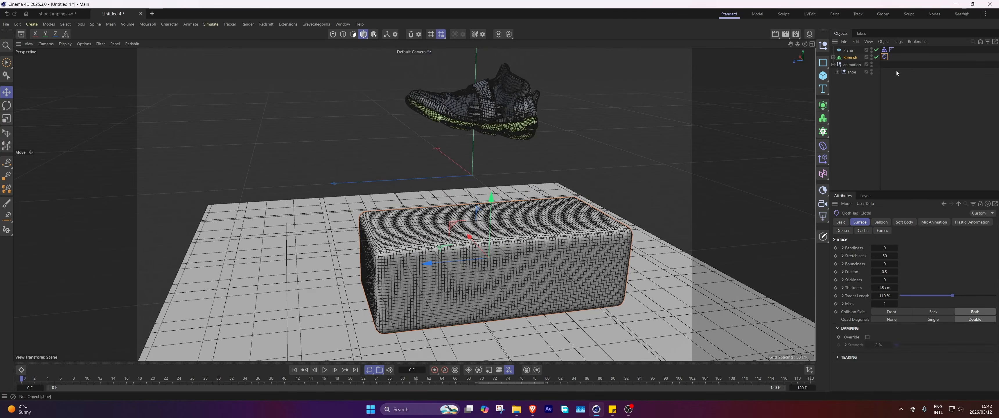
- Expand the shoe hierarchy down to its individual meshes and inspect the shoe above the cushion
left_click(837, 72)
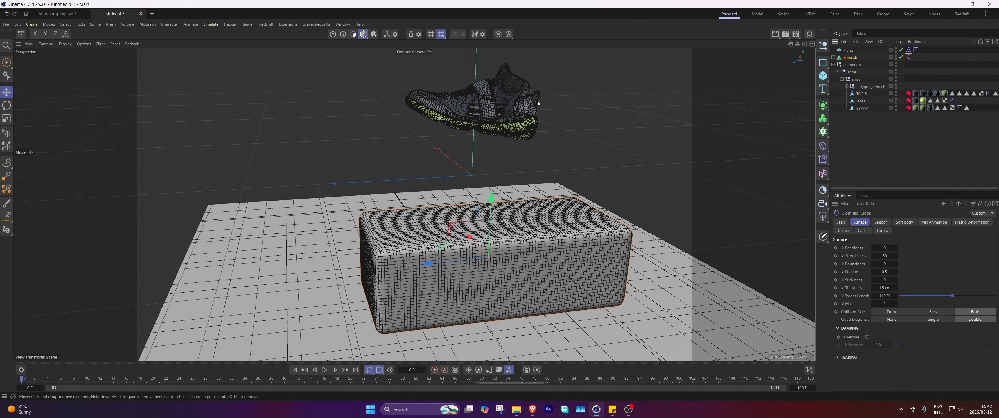
scroll(502, 156, "up", 4)
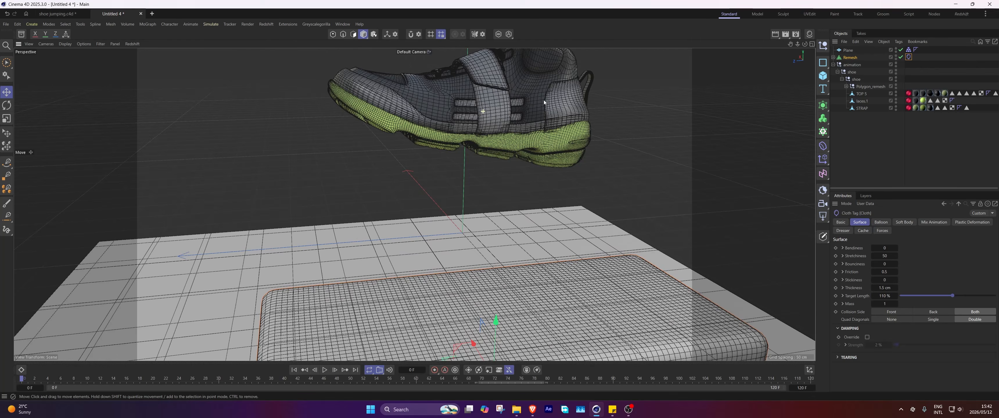
scroll(544, 100, "down", 3)
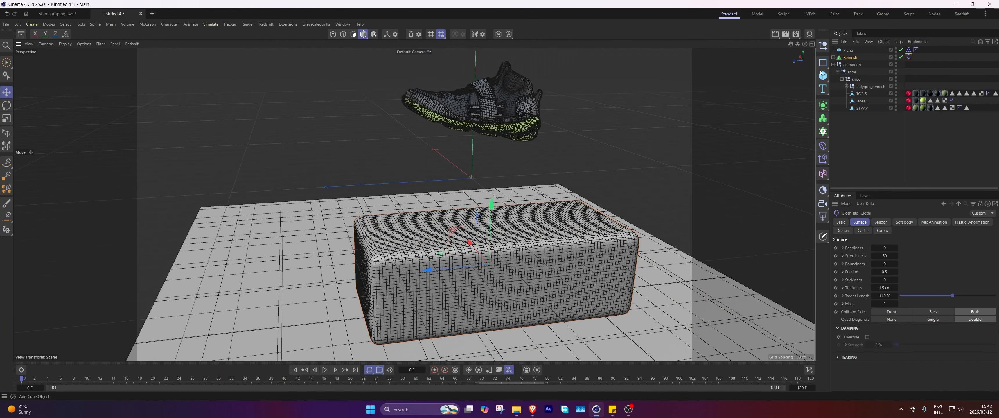
- Duplicate the shoe null inside the animation null and wrap the copy in a Volume Builder nested under a Volume Mesher
left_click(838, 72)
left_click(852, 71)
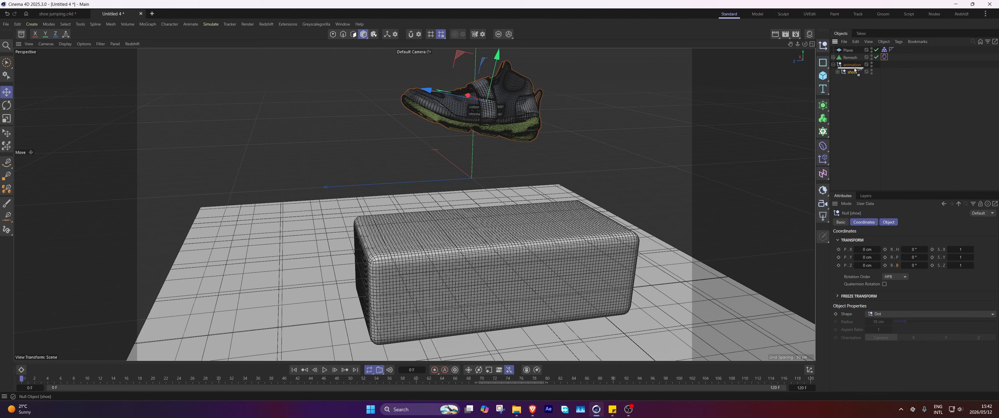
left_click_drag(855, 69, 855, 73, "ctrl")
left_click(823, 118)
left_click(851, 128, "alt")
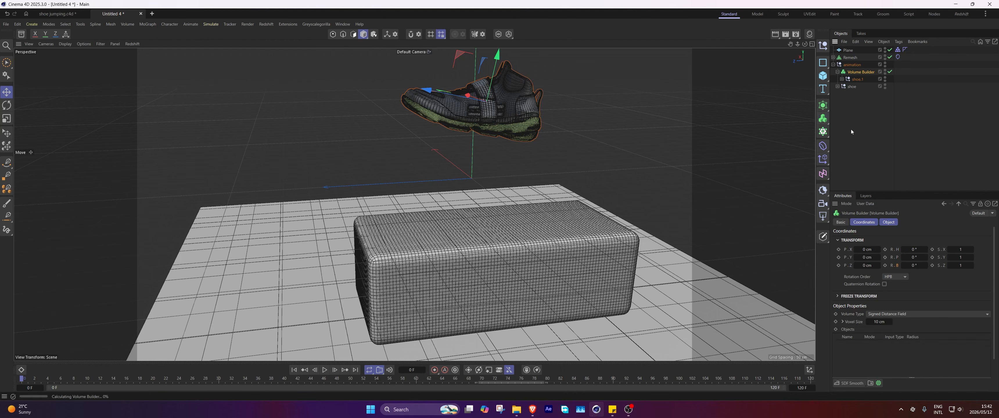
left_click(823, 119)
left_click(864, 133, "alt")
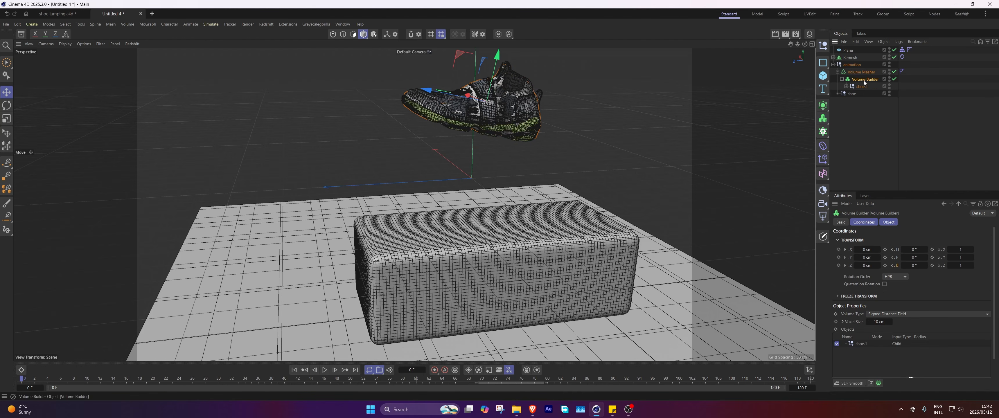
- Set the Volume Builder's voxel size to 2 cm and the Volume Mesher's voxel range threshold to 56%
double_click(879, 321)
type("2")
key("Return")
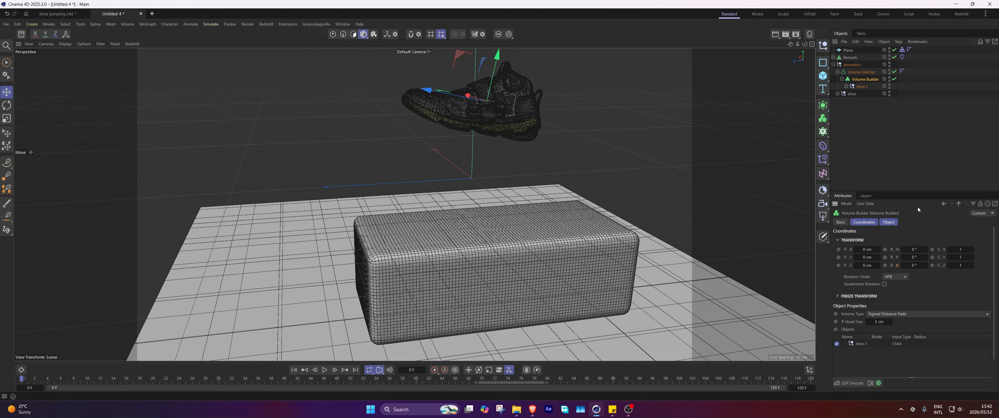
left_click(862, 72)
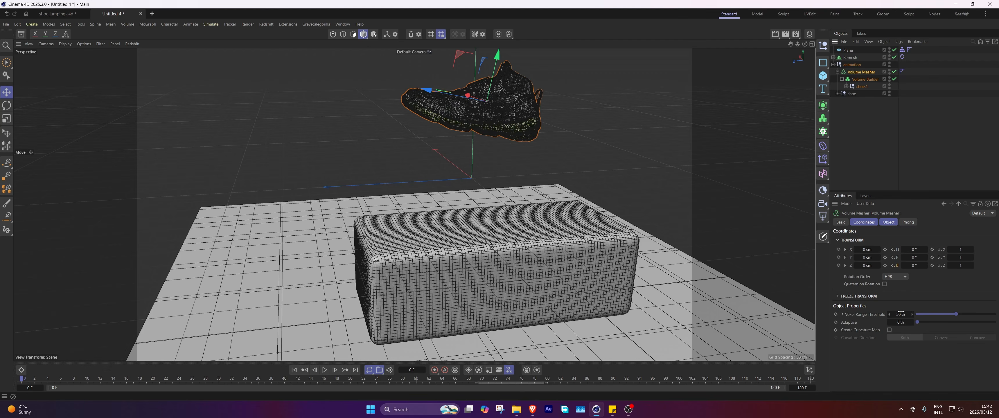
key("o")
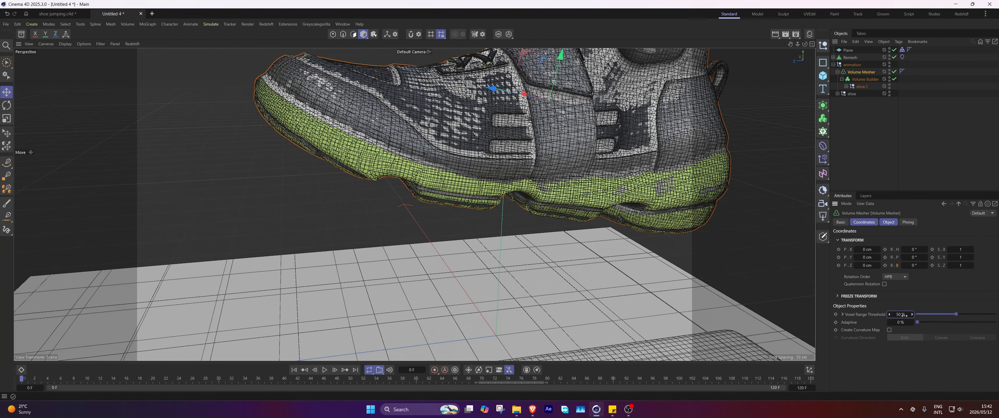
left_click_drag(903, 314, 908, 314)
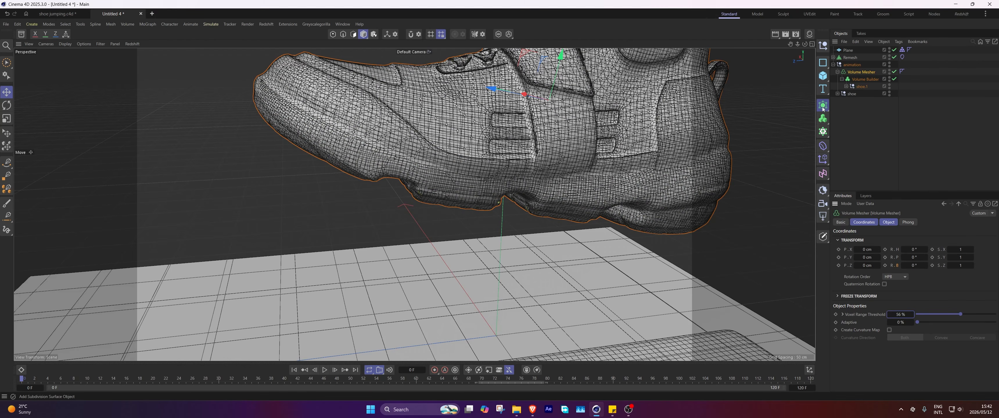
- Wrap the Volume Mesher in a Remesh generator and collapse it into a single polygon mesh, deleting the originals
left_click_drag(822, 105, 849, 234, "alt")
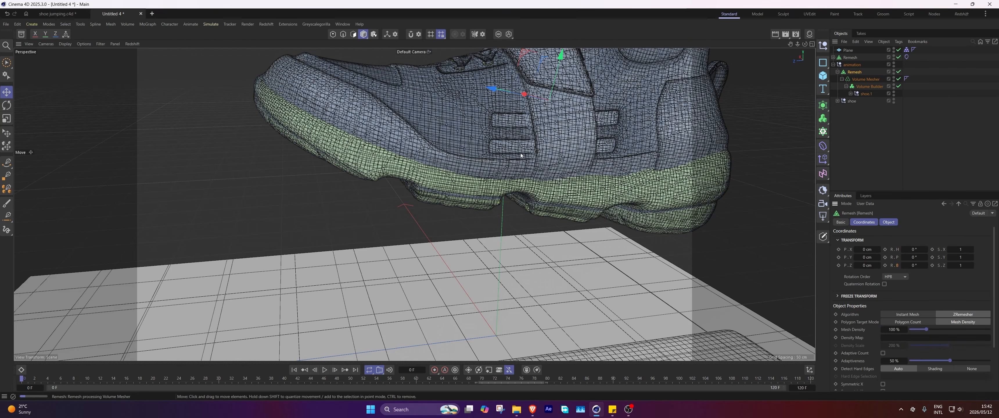
scroll(630, 126, "down", 8)
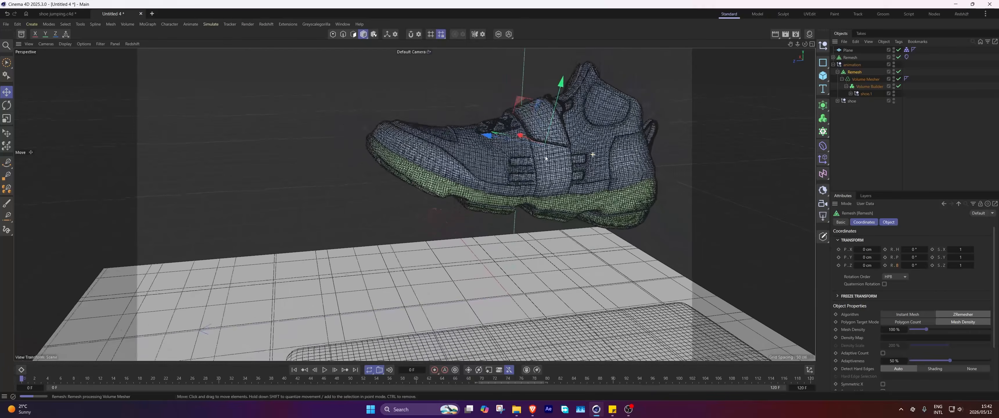
middle_click_drag(586, 154, 574, 157, "alt")
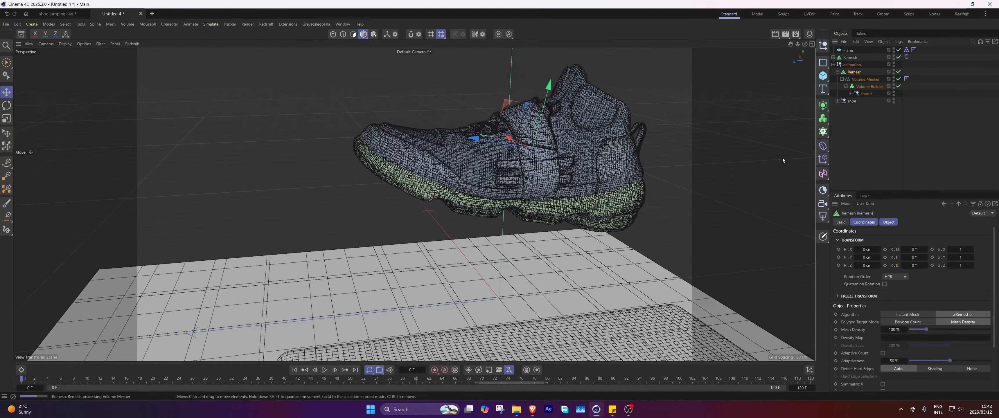
left_click(836, 72)
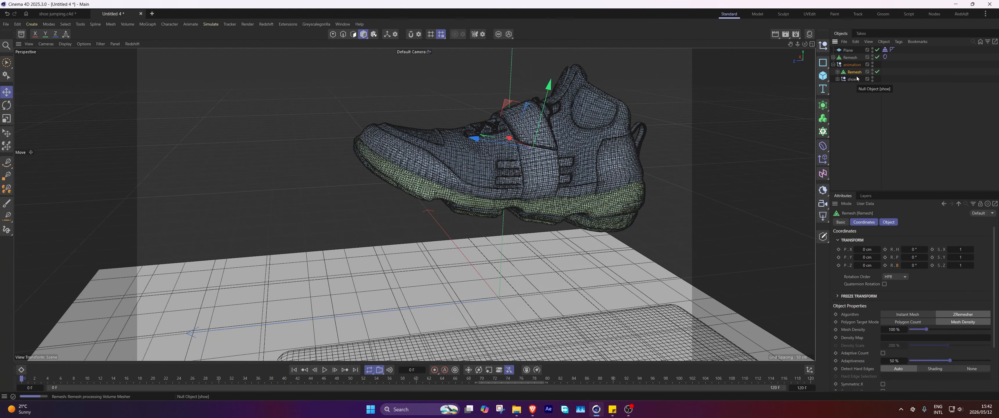
right_click(855, 72)
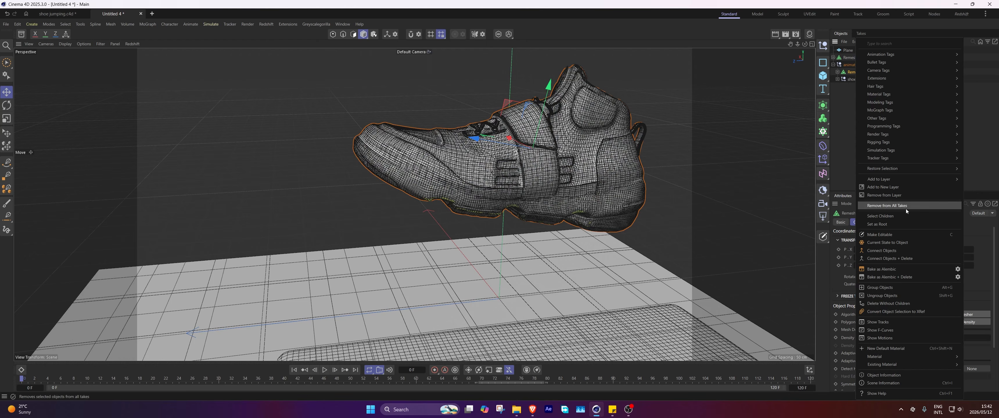
left_click(878, 259)
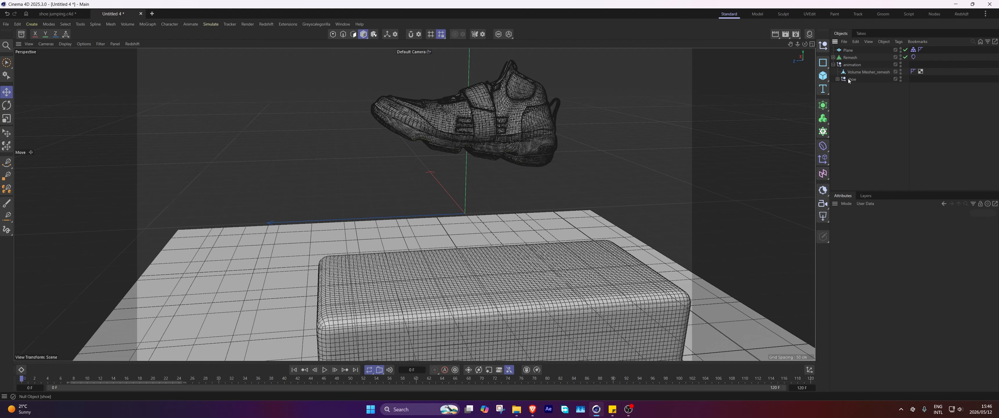
- Add a Constraint tag to the remeshed shoe with a Transform constraint targeting the shoe null on rotation only, and preview it
left_click_drag(181, 381, 264, 379)
left_click(294, 369)
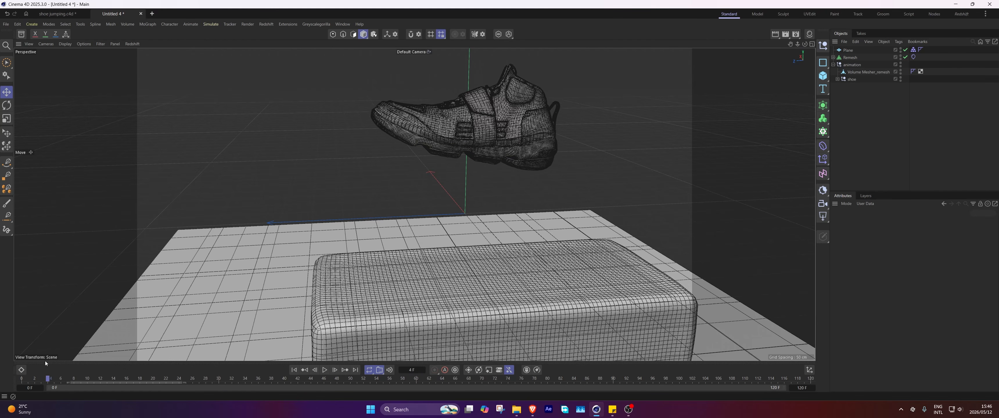
right_click(855, 72)
type("con")
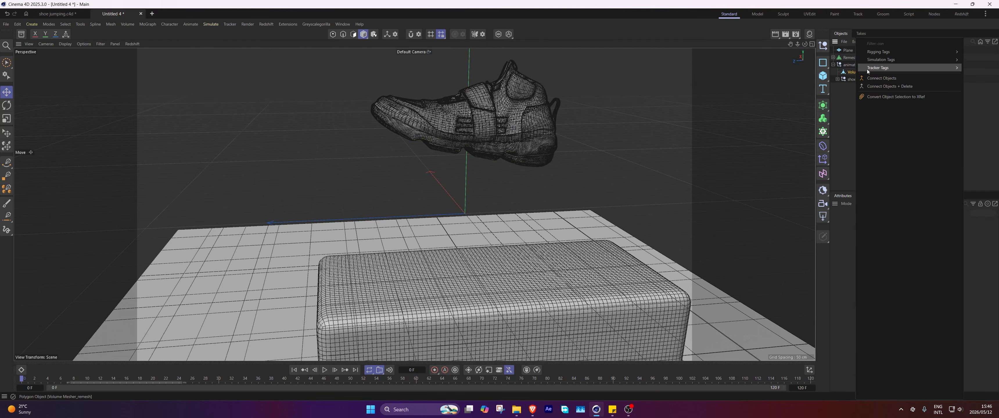
mouse_move(875, 56)
left_click(981, 53)
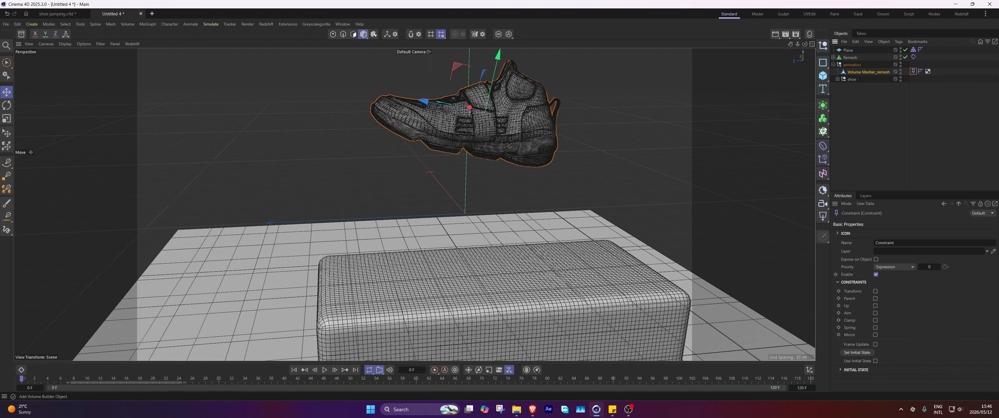
left_click(875, 292)
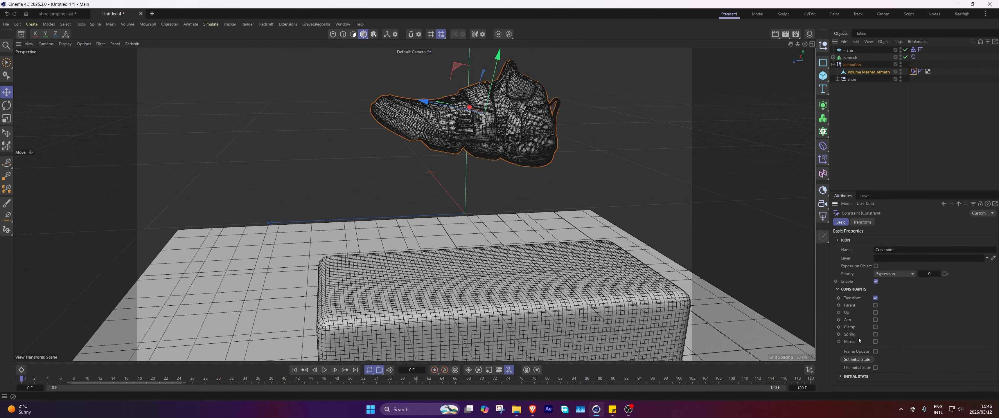
left_click(863, 222)
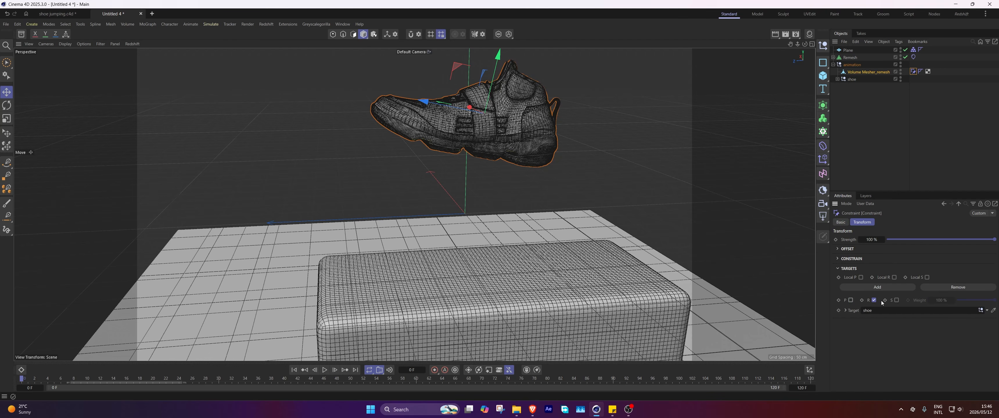
left_click(326, 370)
- Hide the remeshed shoe copy in the viewport and renders and give it a Collider simulation tag
left_click(873, 72)
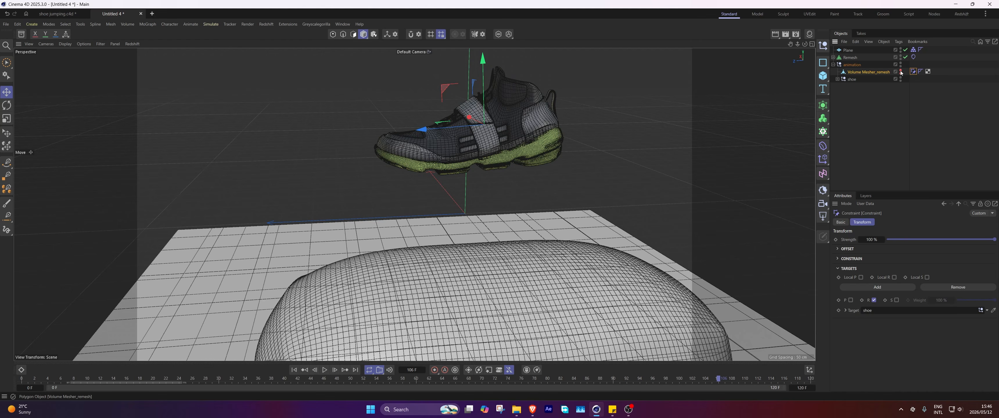
right_click(877, 73)
mouse_move(915, 151)
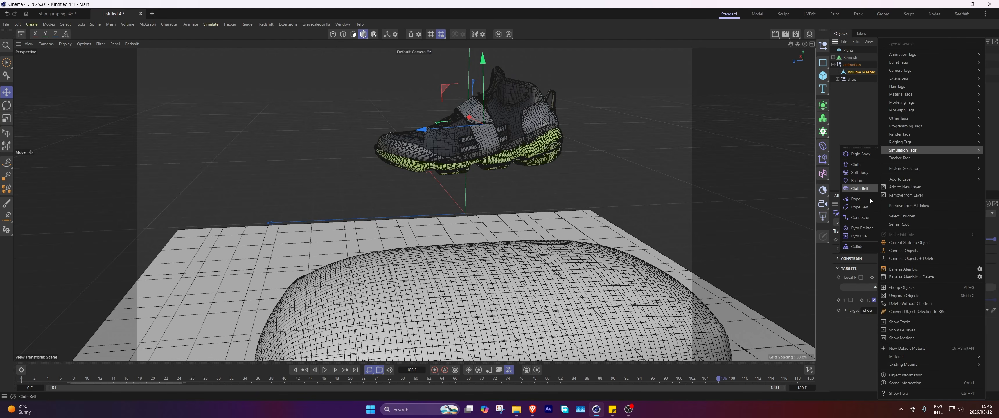
left_click(861, 246)
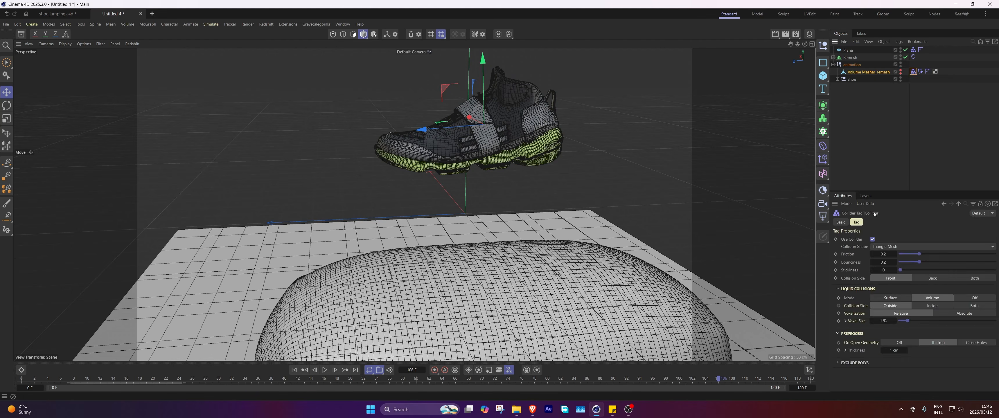
- Preview the shoe colliding with the cloth cushion from the first frame, stop playback and return to the start
left_click(294, 370)
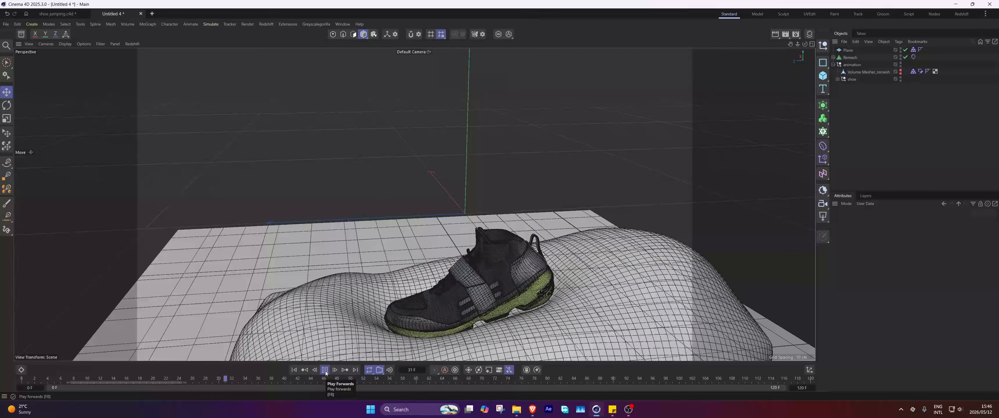
left_click(325, 371)
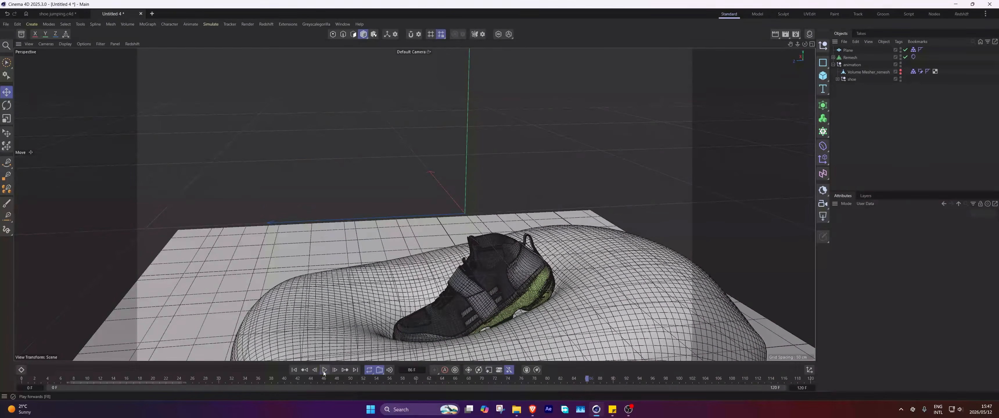
left_click(294, 370)
- Reposition the cushion beneath the shoe using the top view, at about X 19.4 cm and Z 10.5 cm
key("F2")
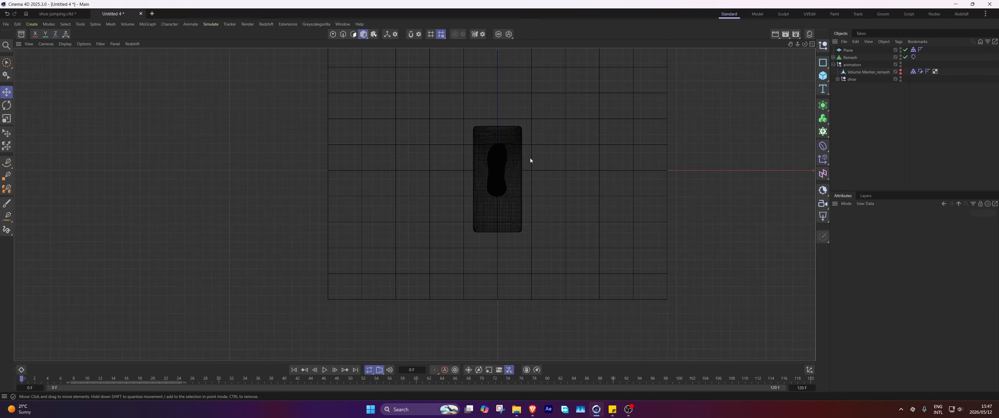
left_click(498, 167)
left_click_drag(462, 182, 464, 159)
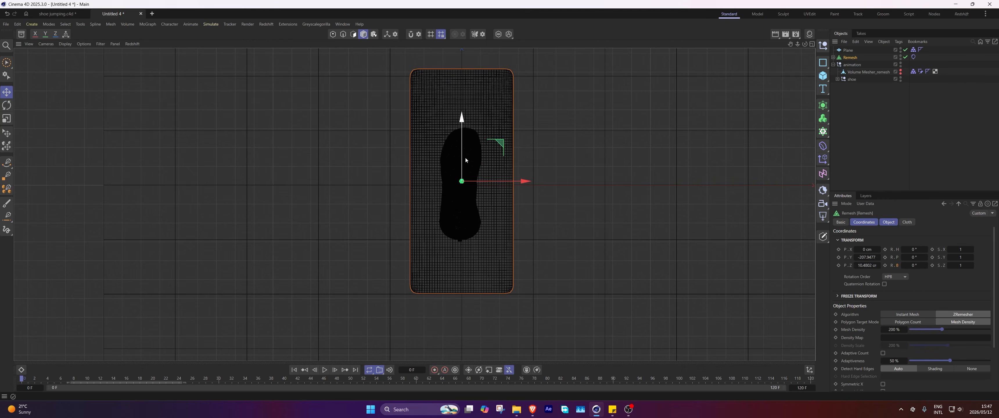
key("F5")
middle_click(394, 147)
left_click_drag(506, 263, 621, 272, "alt")
left_click_drag(458, 309, 453, 210)
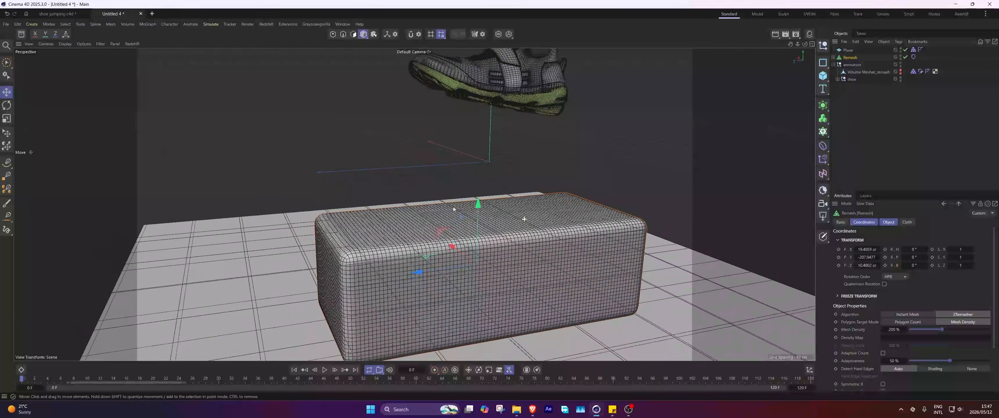
- Preview the simulation with the moved cushion, stop playback and extend the project end by 60 frames to 180
left_click(324, 369)
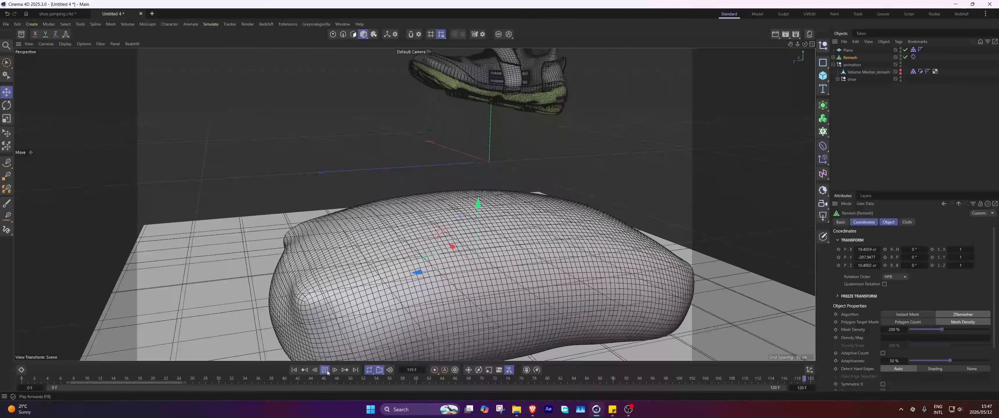
key("F8")
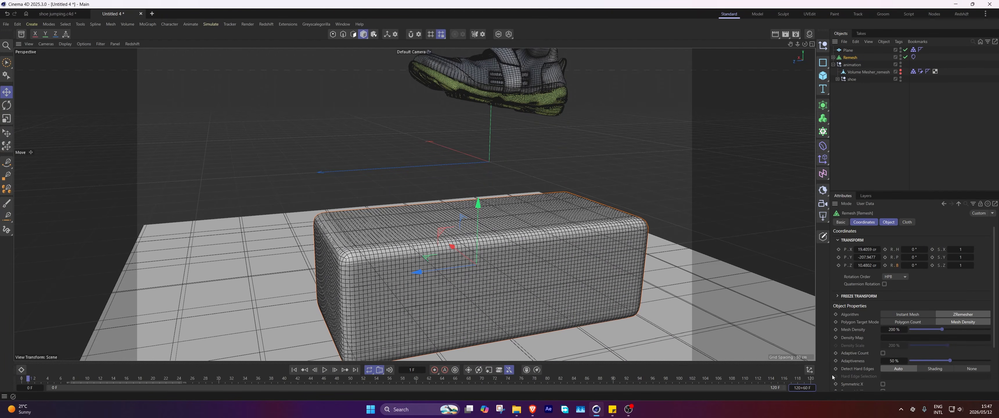
key("Return")
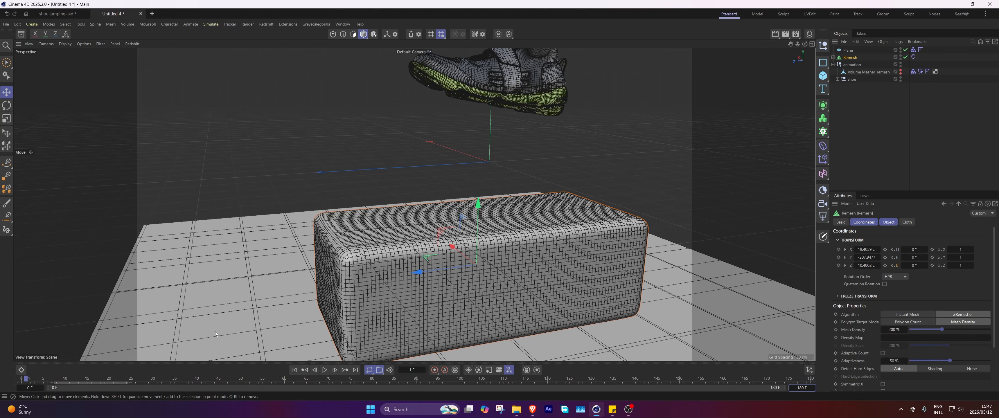
- Shift all keyframes of the animation and shoe nulls 60 frames later so they start at frame 60, and play from the beginning
left_click(21, 369)
scroll(368, 314, "down", 3)
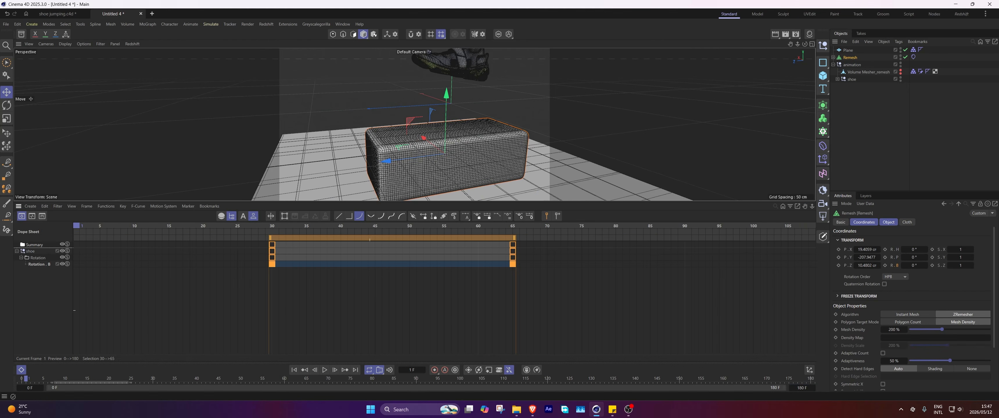
left_click(852, 64)
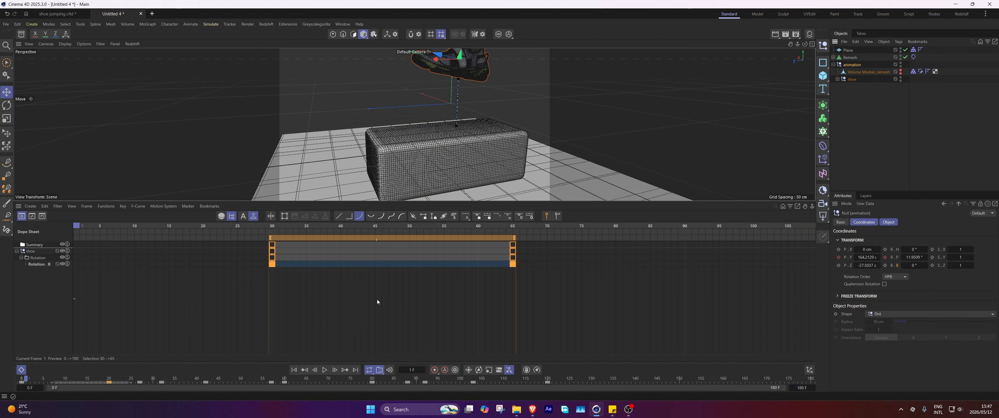
left_click(253, 216)
key("h")
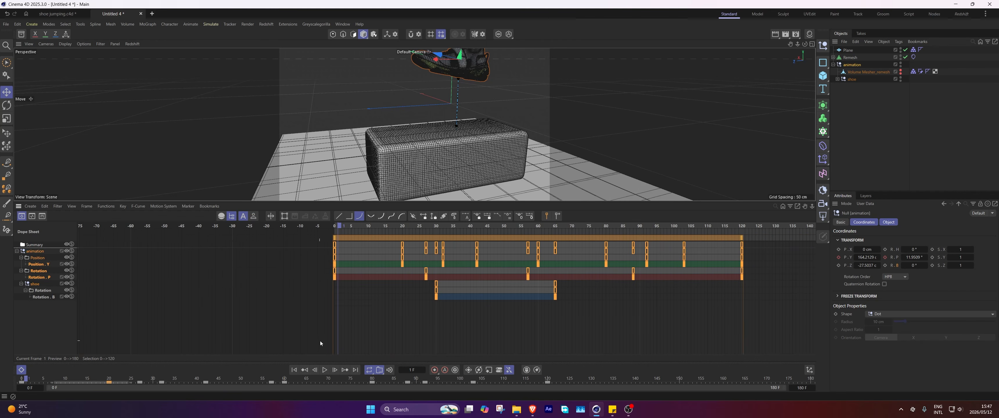
left_click_drag(320, 344, 816, 241)
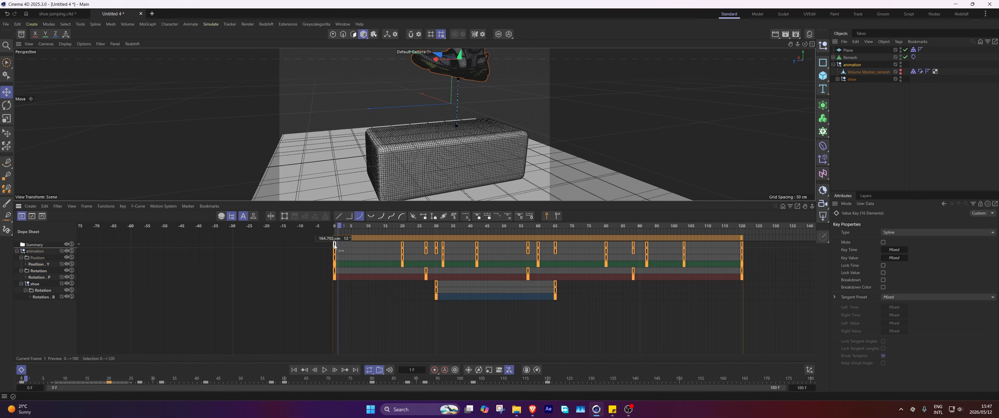
left_click_drag(335, 245, 539, 250)
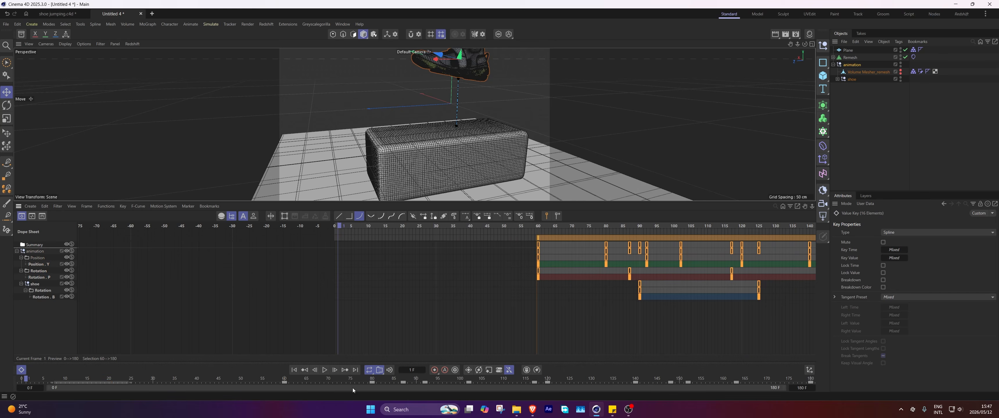
left_click(294, 370)
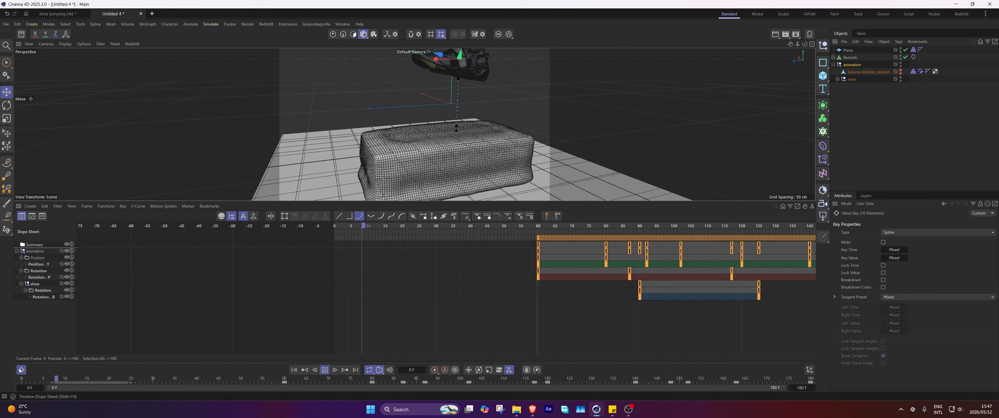
- Close the timeline, watch the shoe land on the cushion in the viewport and stop playback
key("ctrl+Tab")
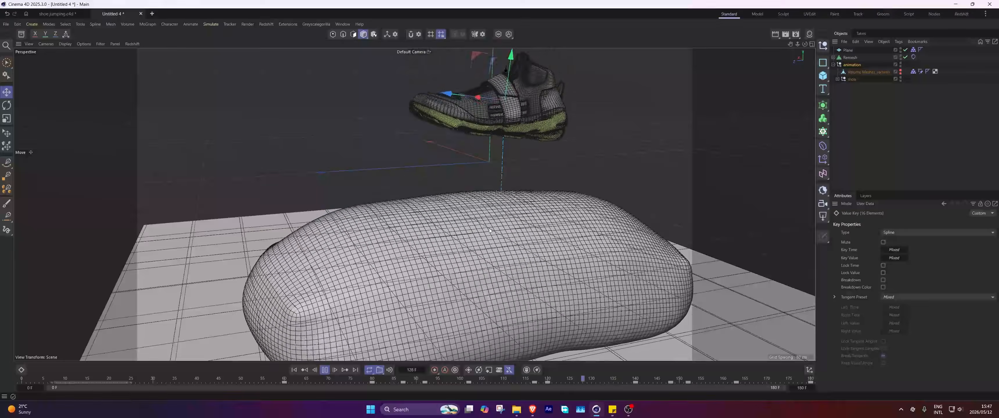
left_click(324, 370)
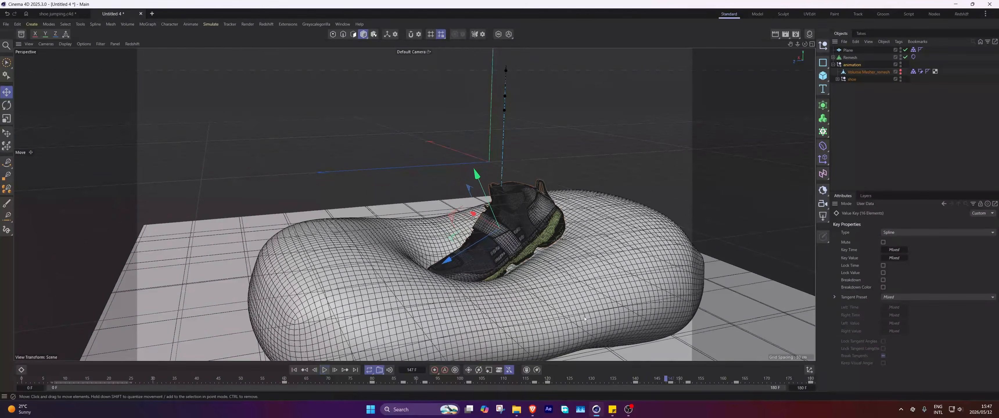
- Try the cushion's cloth with stretchiness 10 and target length 100 %, playing the simulation from the start
left_click(914, 57)
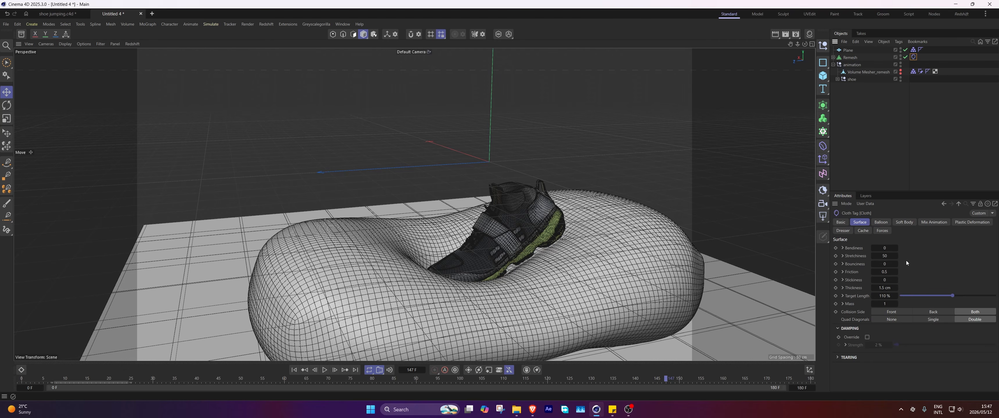
left_click(884, 255)
left_click(884, 296)
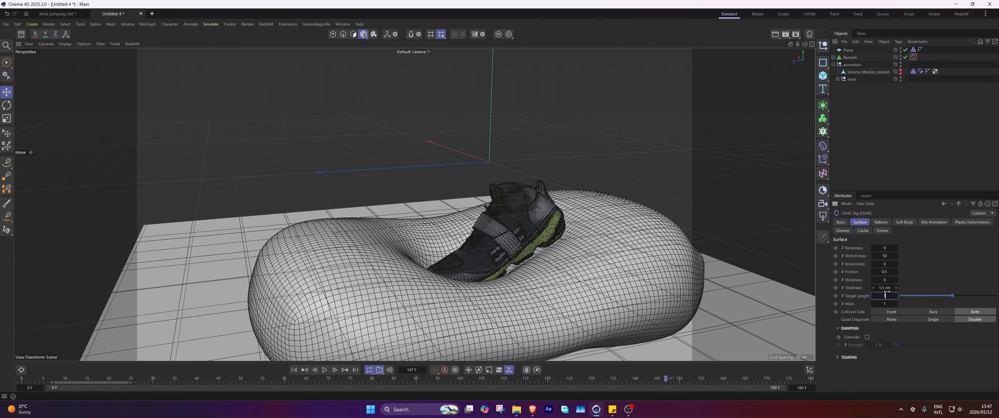
left_click(886, 256)
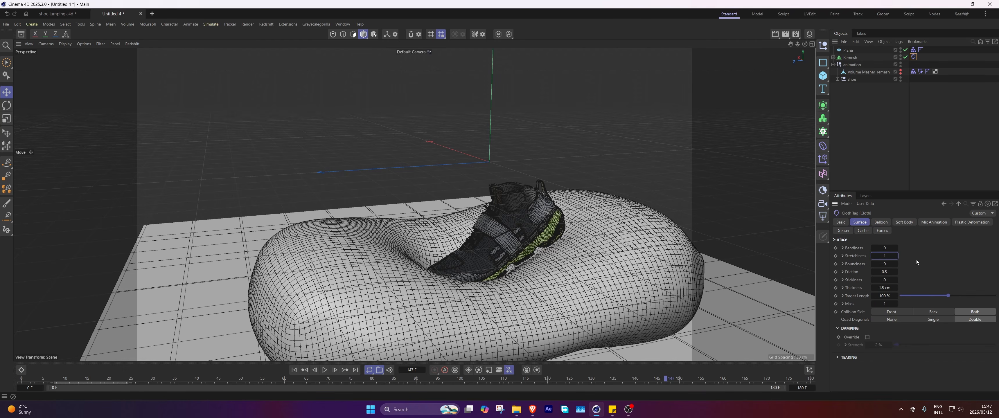
type("10")
left_click(293, 370)
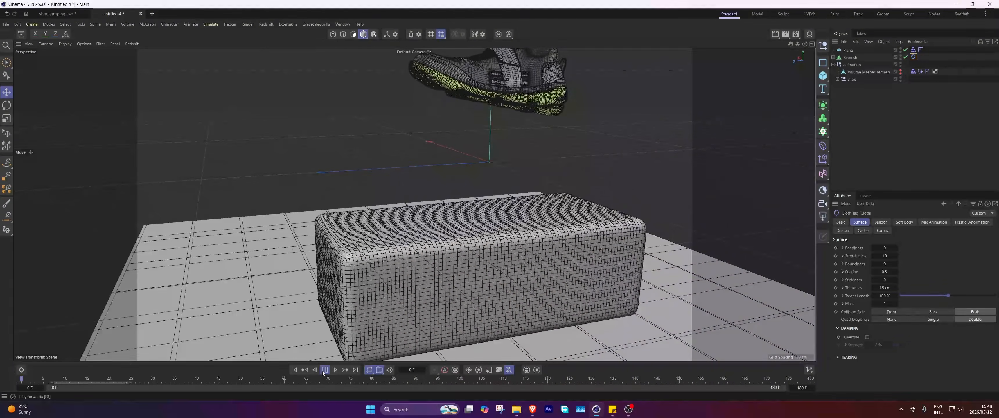
key("F8")
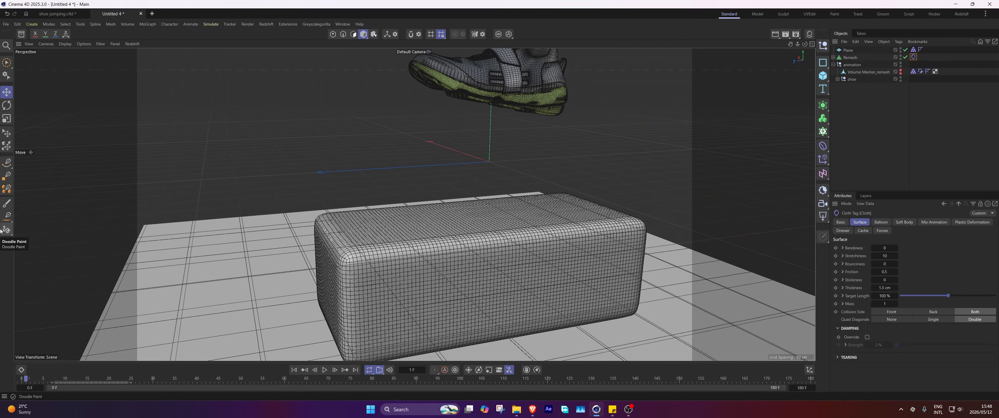
- Set the cushion cloth's stretchiness to 50 and its target length to 110 %
left_click_drag(892, 255, 910, 260)
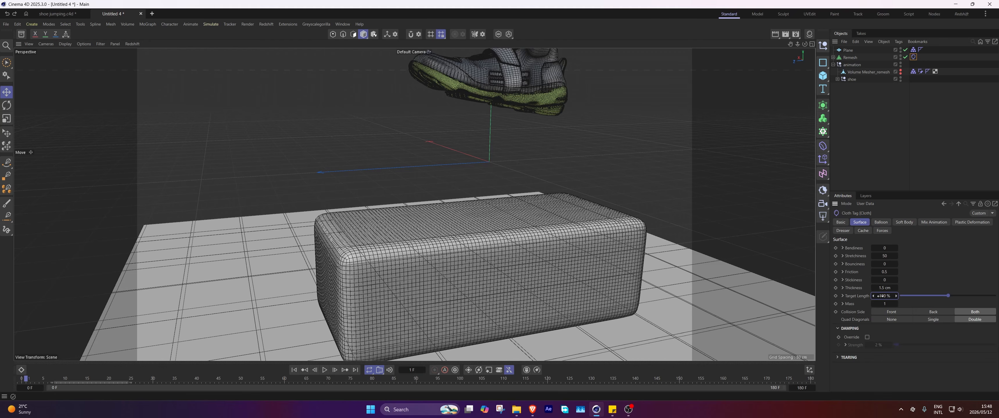
left_click_drag(881, 296, 928, 296)
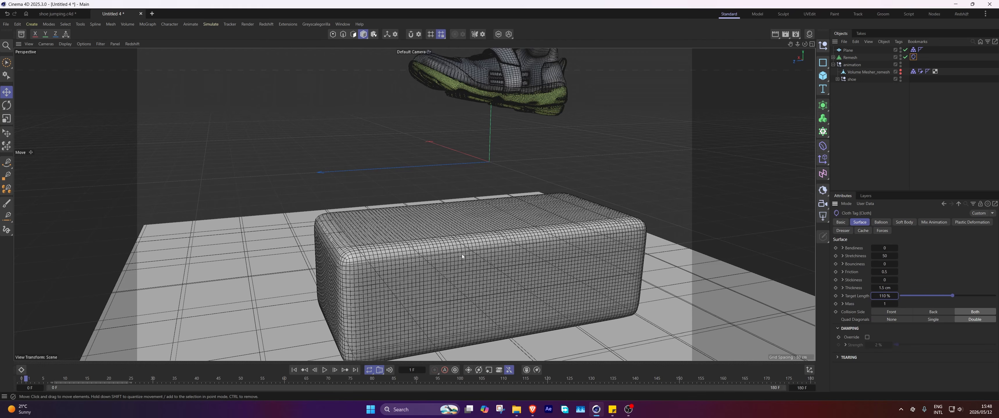
- Set the project simulation's collision passes to 3 and extra iterations to 1, and preview briefly from the first frame
key("ctrl+d")
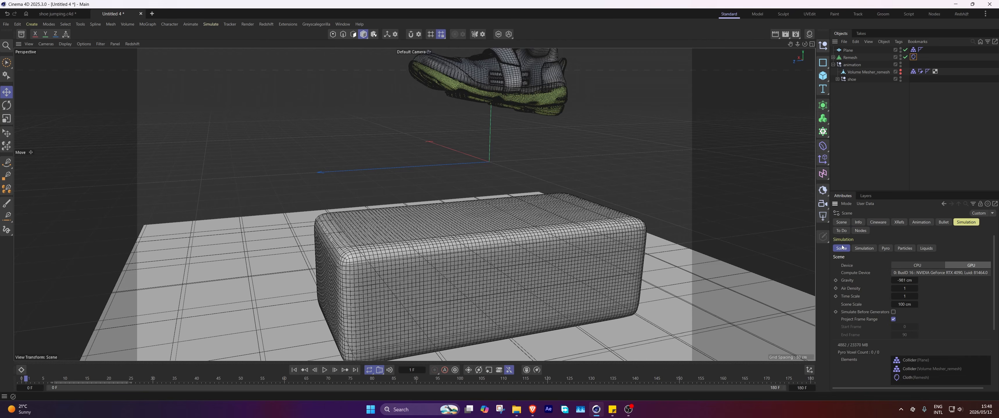
left_click(863, 248)
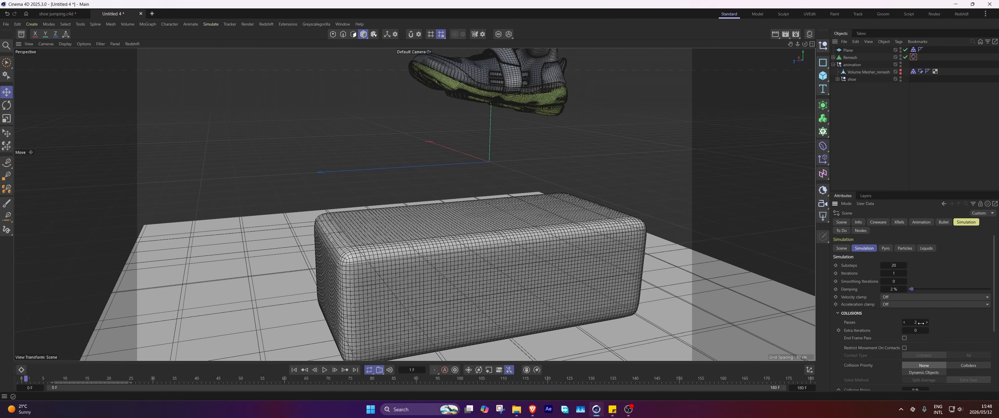
left_click(926, 323)
left_click(294, 371)
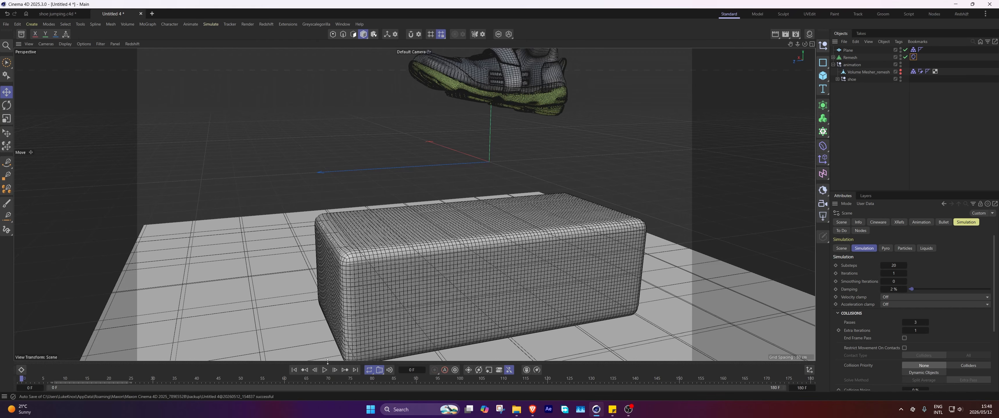
left_click(325, 370)
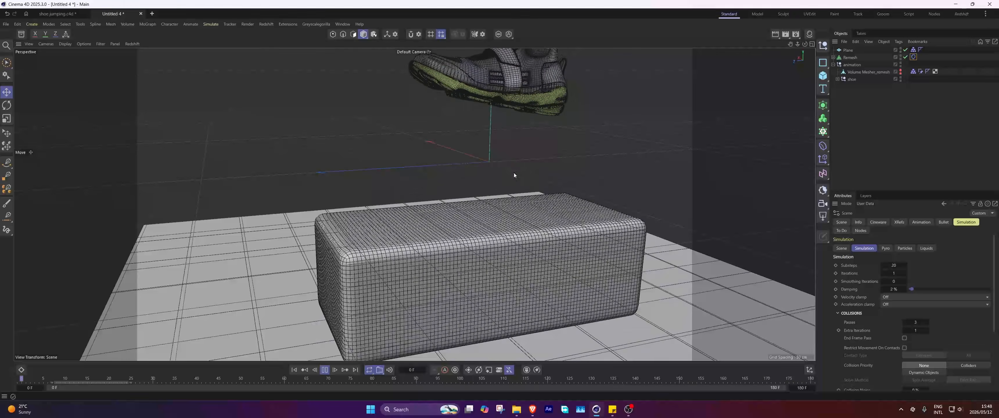
key("space")
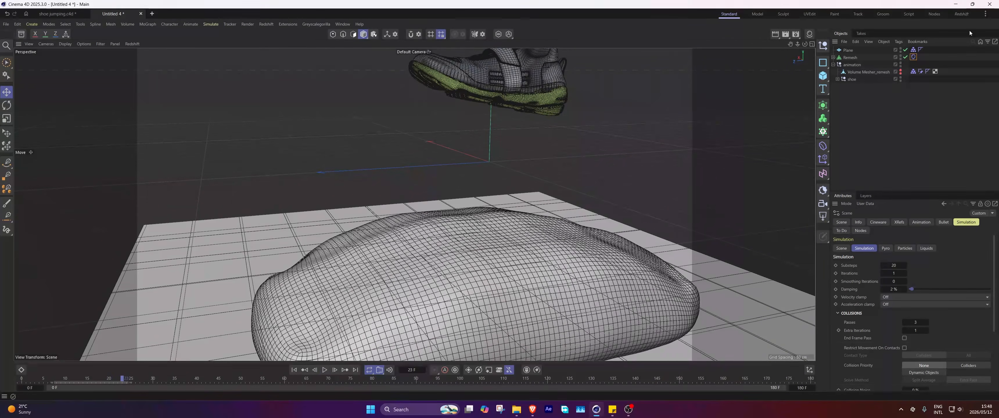
- Cache the cushion's cloth simulation using the internal cache location
left_click(913, 57)
left_click(863, 231)
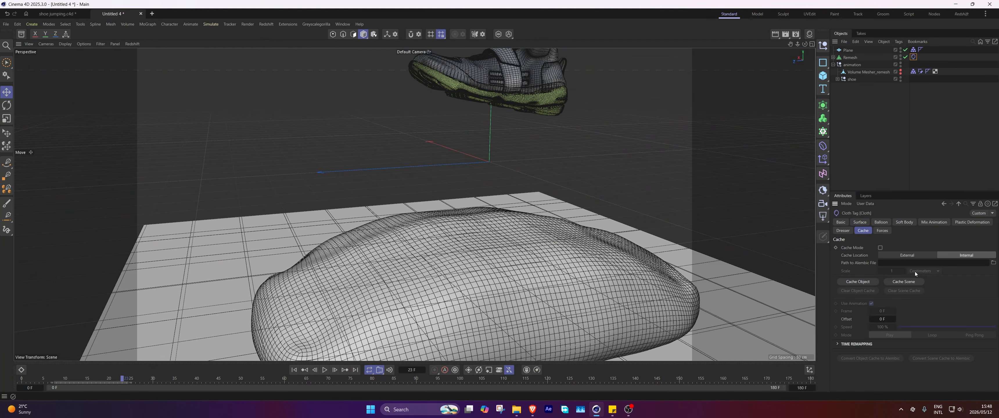
left_click(884, 276)
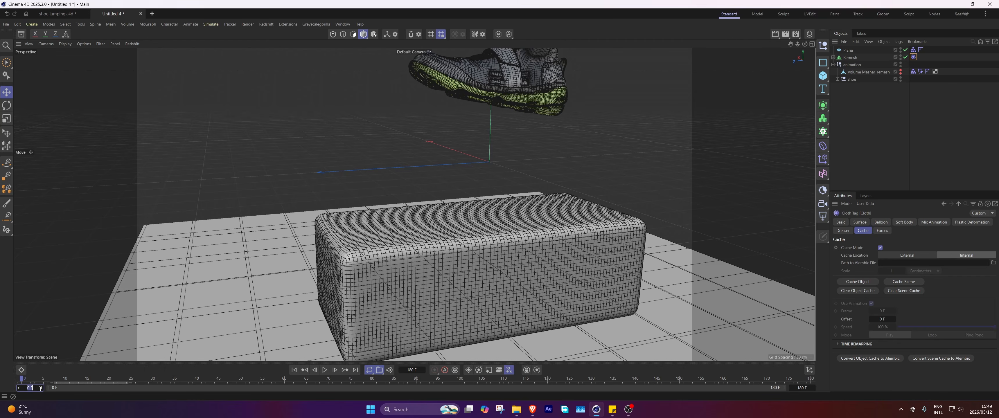
- Set the project start to frame 60 and play the cached collision while viewing the cushion from a lower angle
type("60")
key("Return")
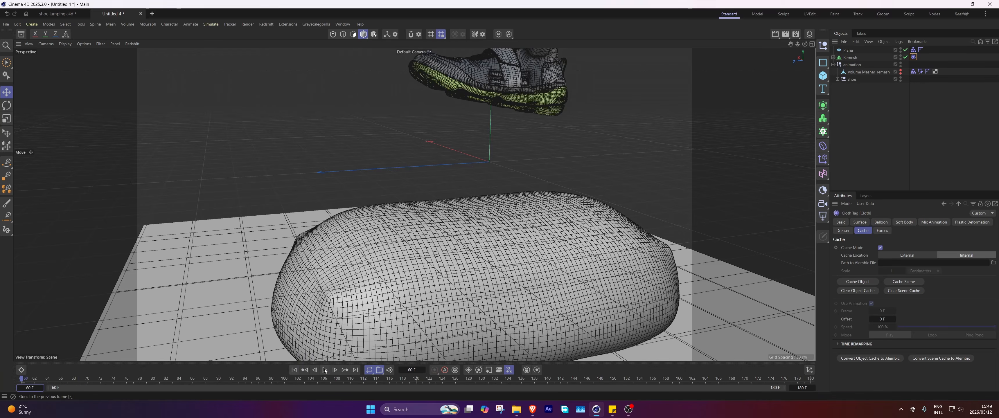
left_click(325, 370)
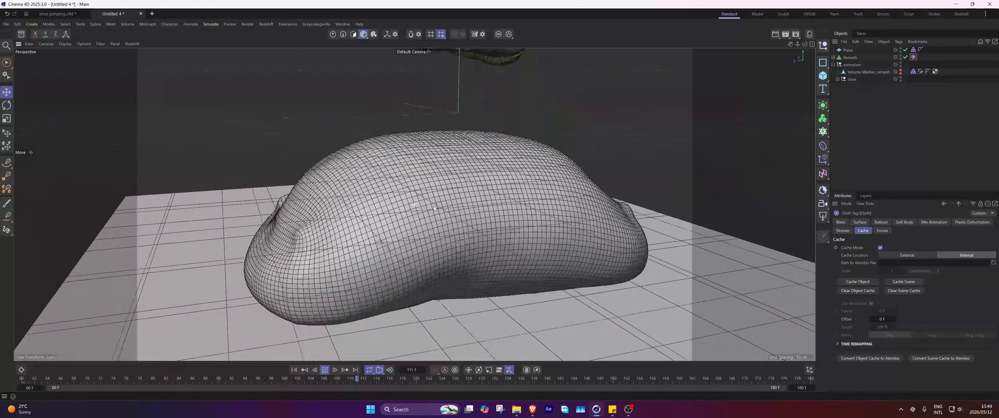
left_click_drag(434, 208, 469, 218, "alt")
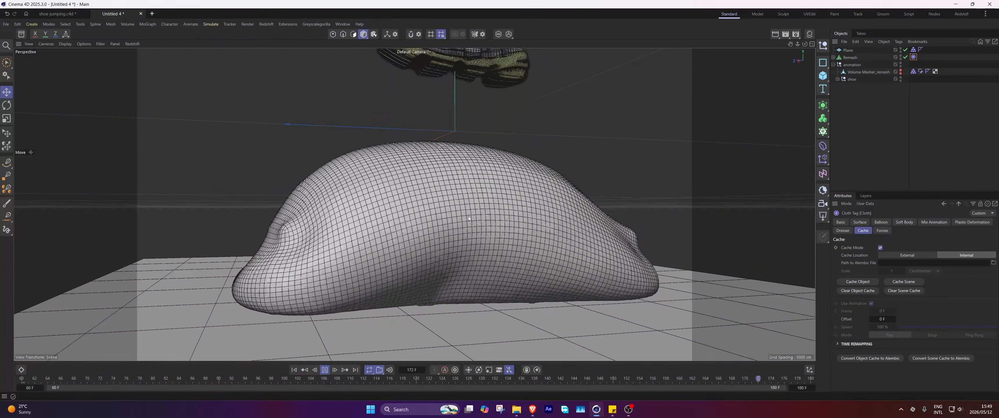